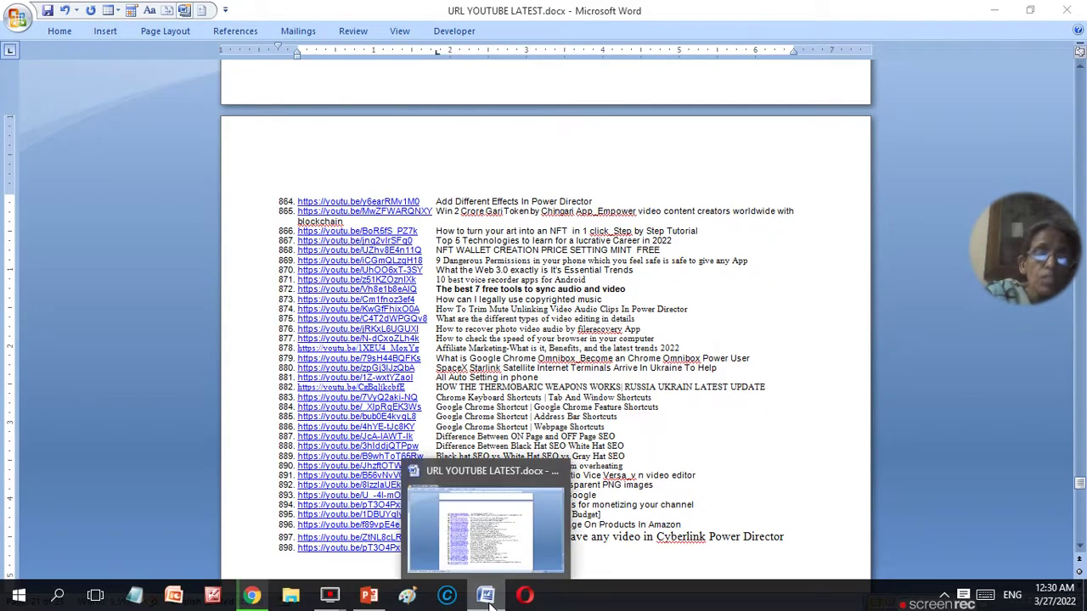
Copy "11 best YouTube affiliate programs for monetizing your channel" from the YouTube Studio description and paste it beside link 898 in the Word document.
click(500, 605)
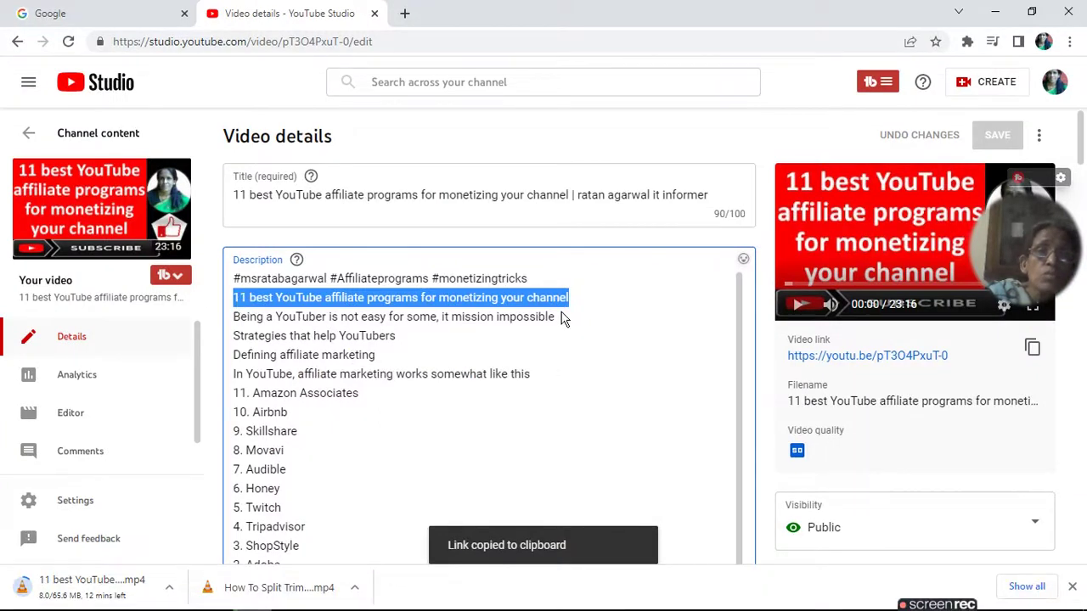
click(607, 380)
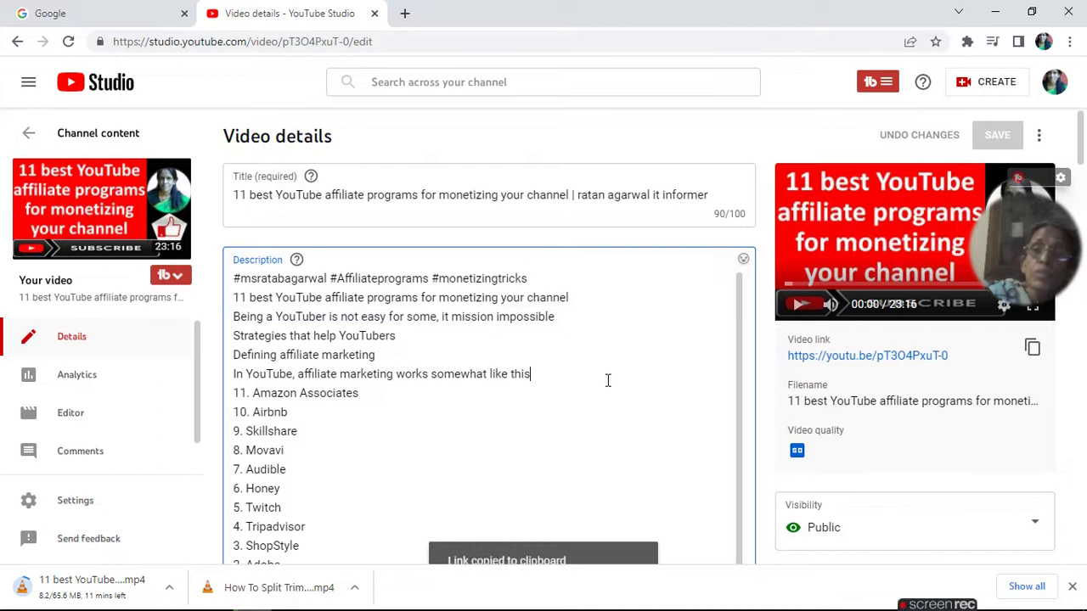
drag(235, 295, 580, 294)
key(ctrl+c)
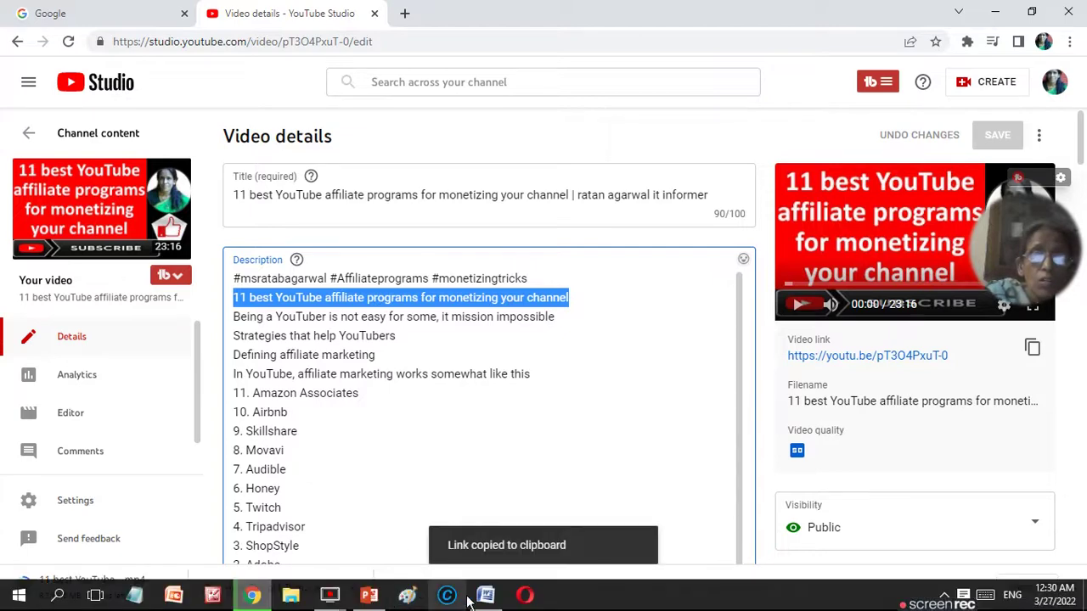
click(491, 598)
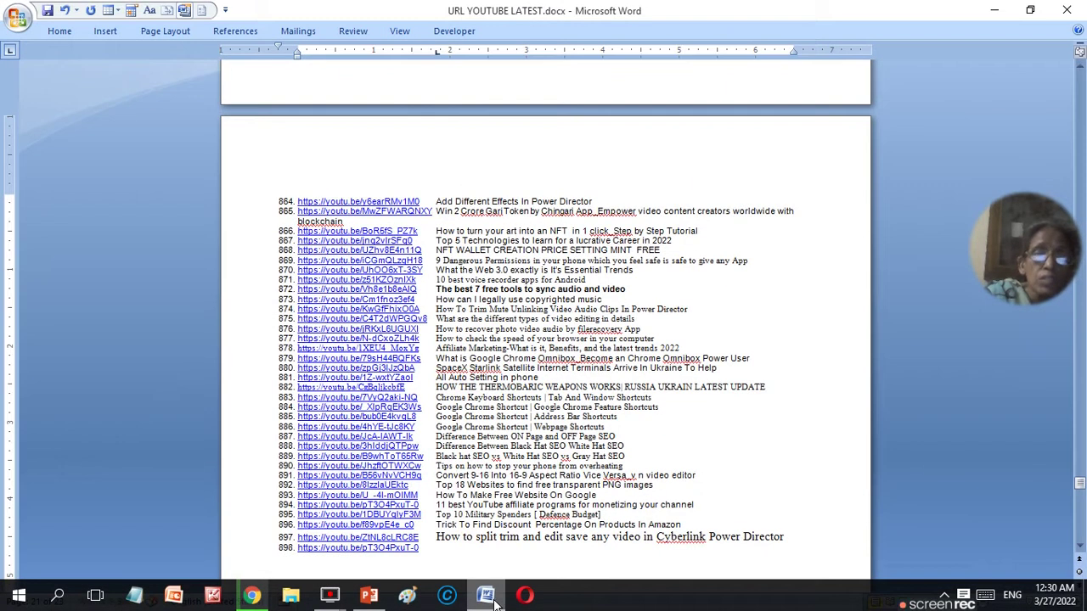
key(ctrl+v)
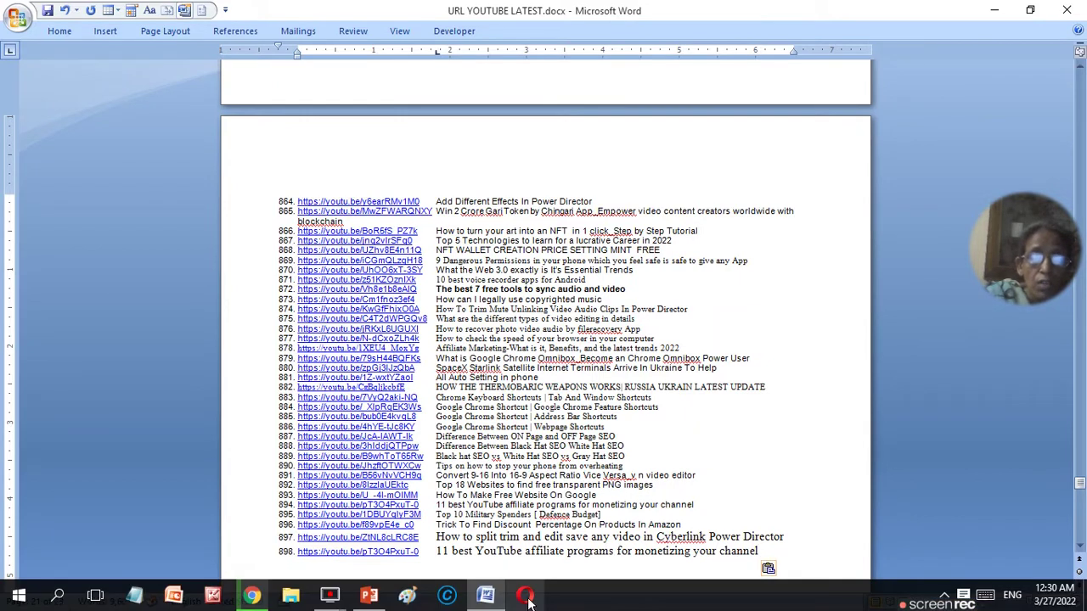
Switch back to YouTube Studio in Chrome and return from the video details to the channel content page.
mouse_move(485, 600)
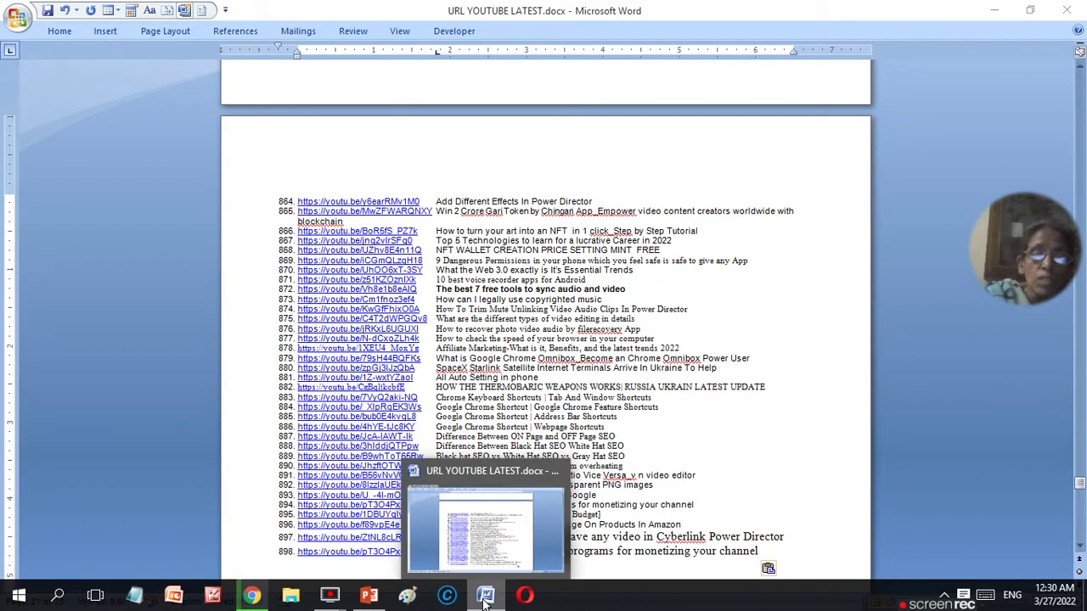
click(484, 600)
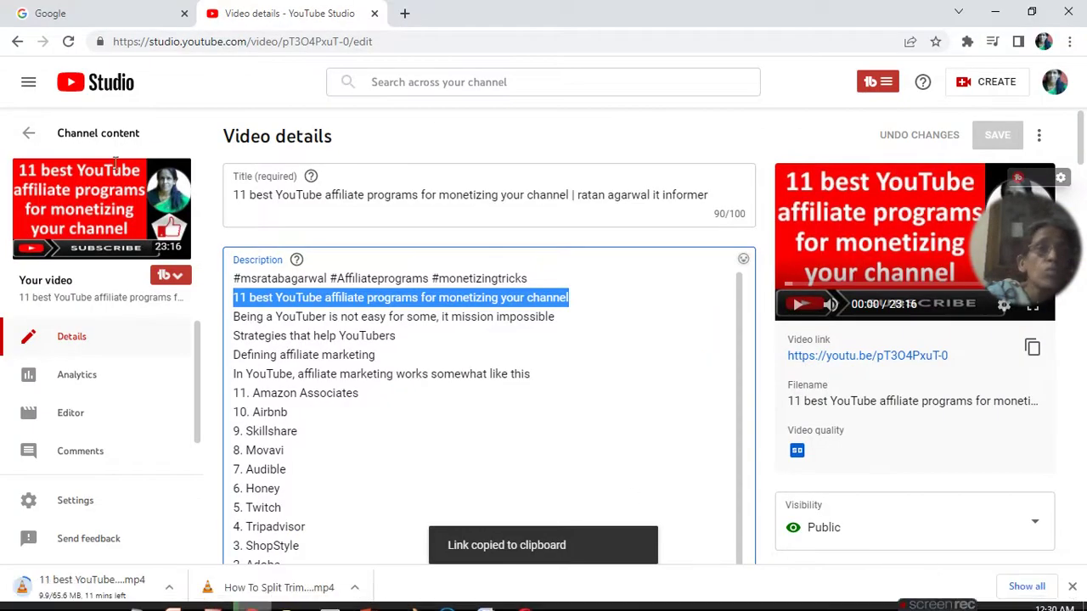
click(18, 43)
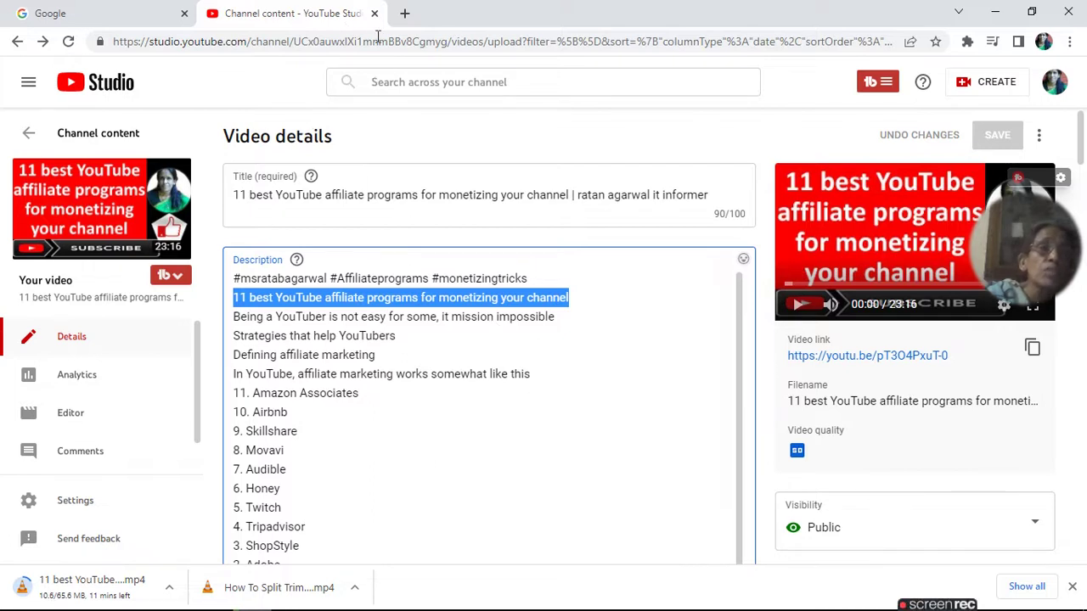
click(119, 14)
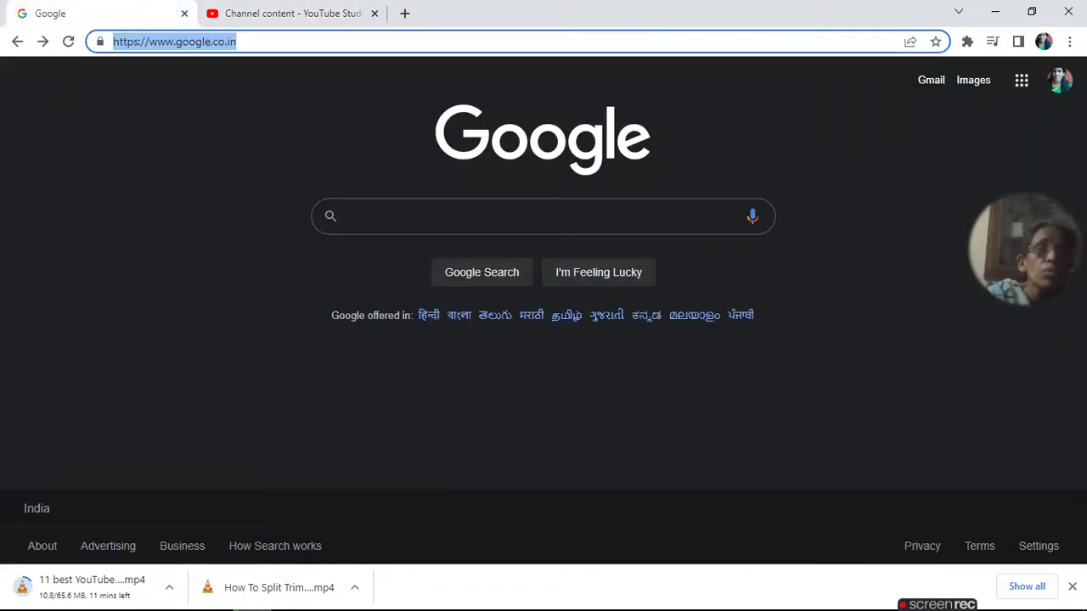
click(246, 44)
drag(244, 44, 219, 44)
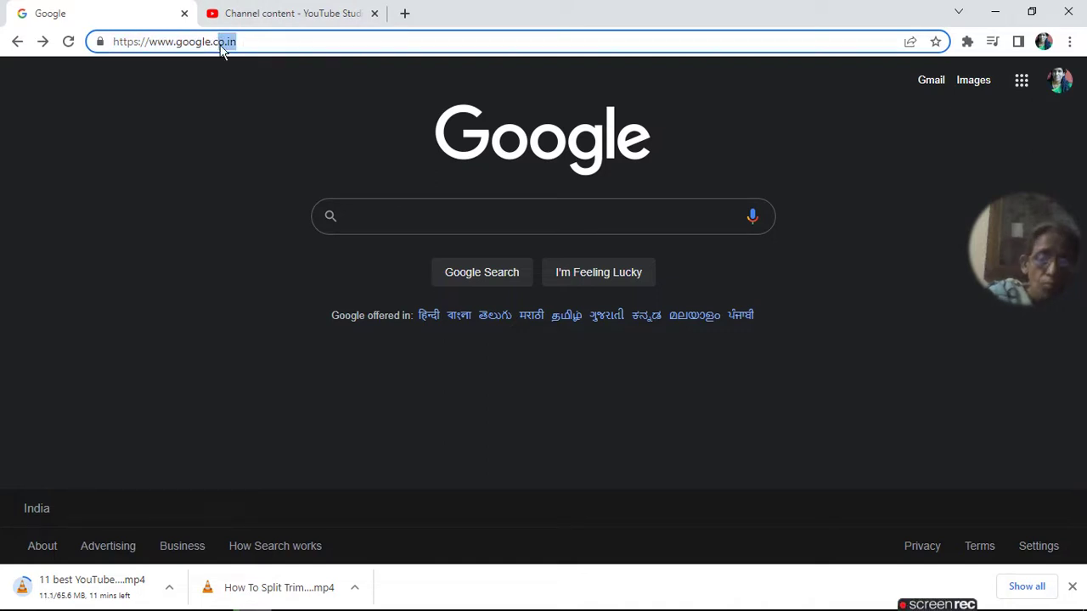
text(on)
key(BackSpace)
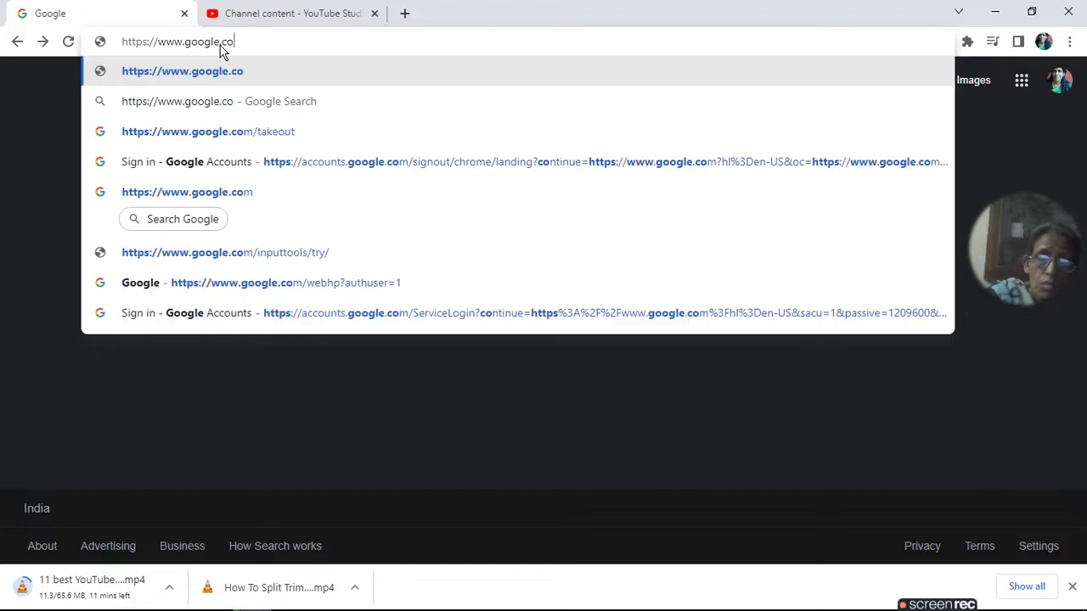
text(m/)
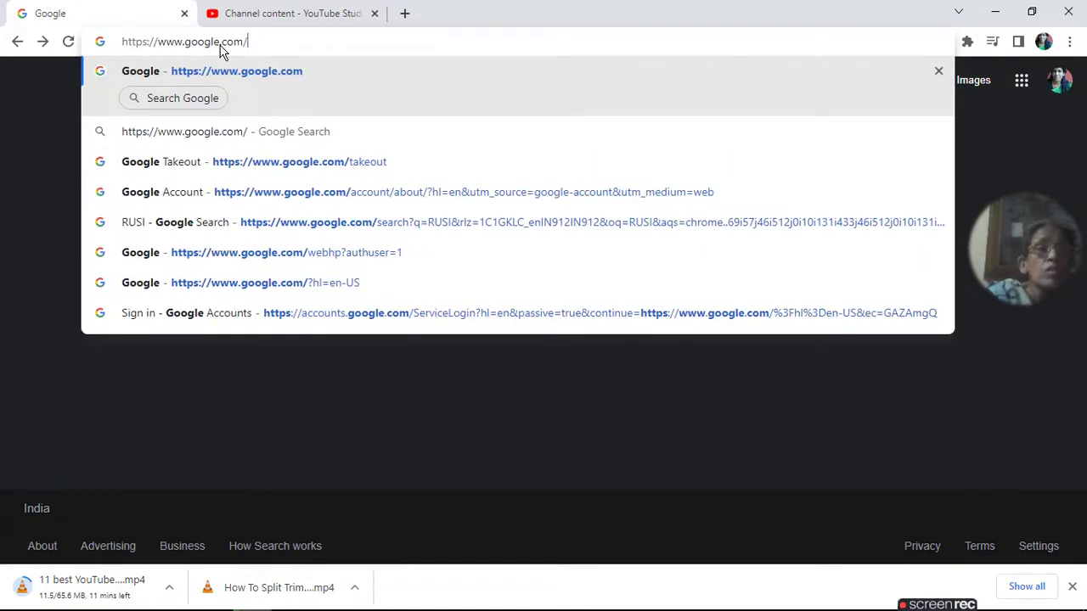
text(settings/take)
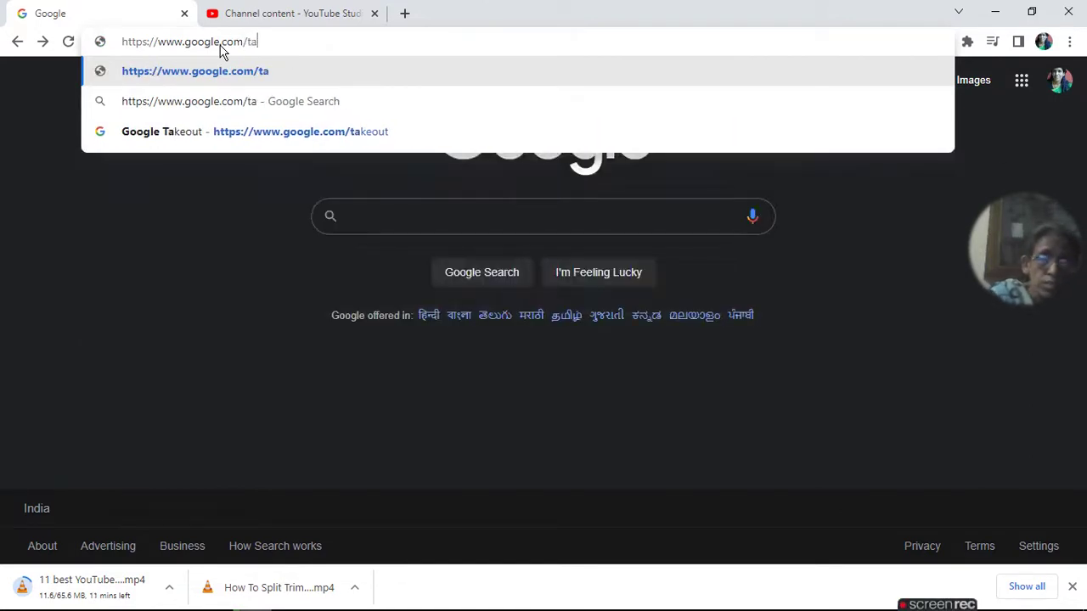
text(ou)
text(t)
key(Return)
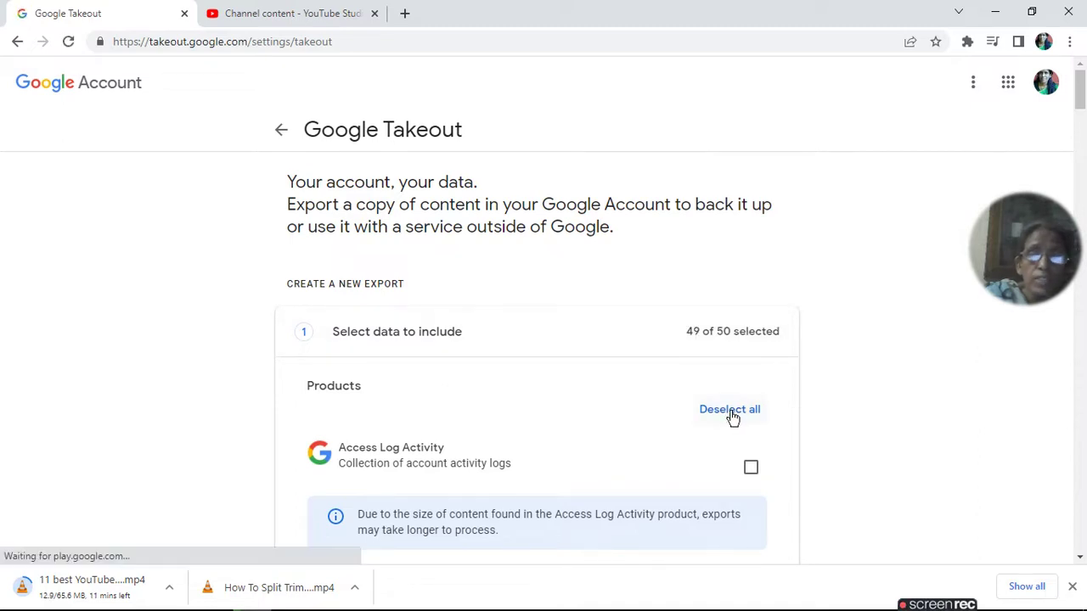
Look through the products offered for the new Takeout export and deselect all of them.
scroll(1085, 449, down, 20)
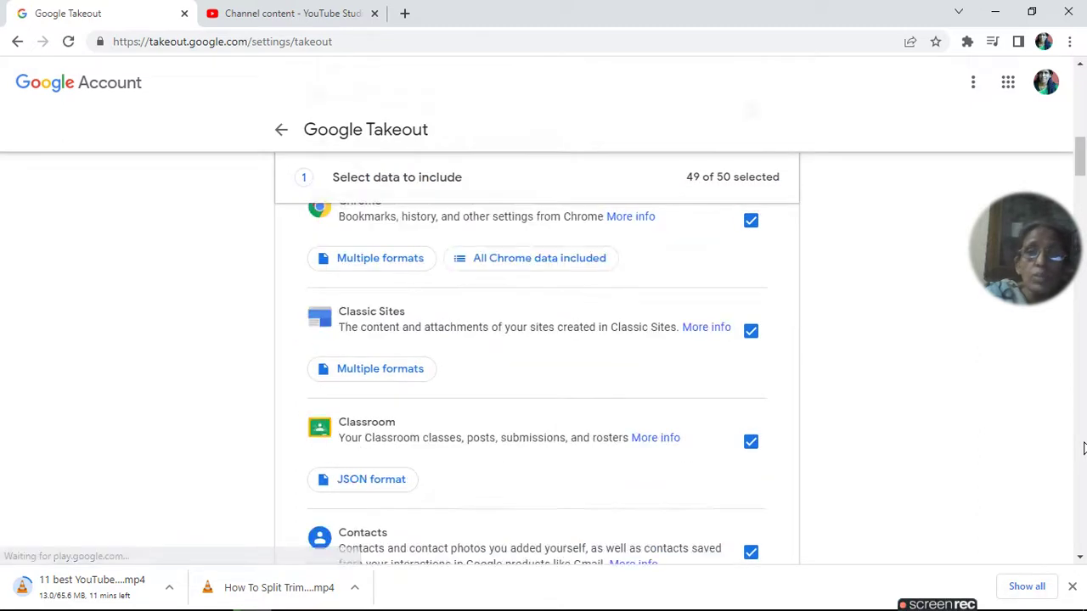
scroll(1083, 448, down, 20)
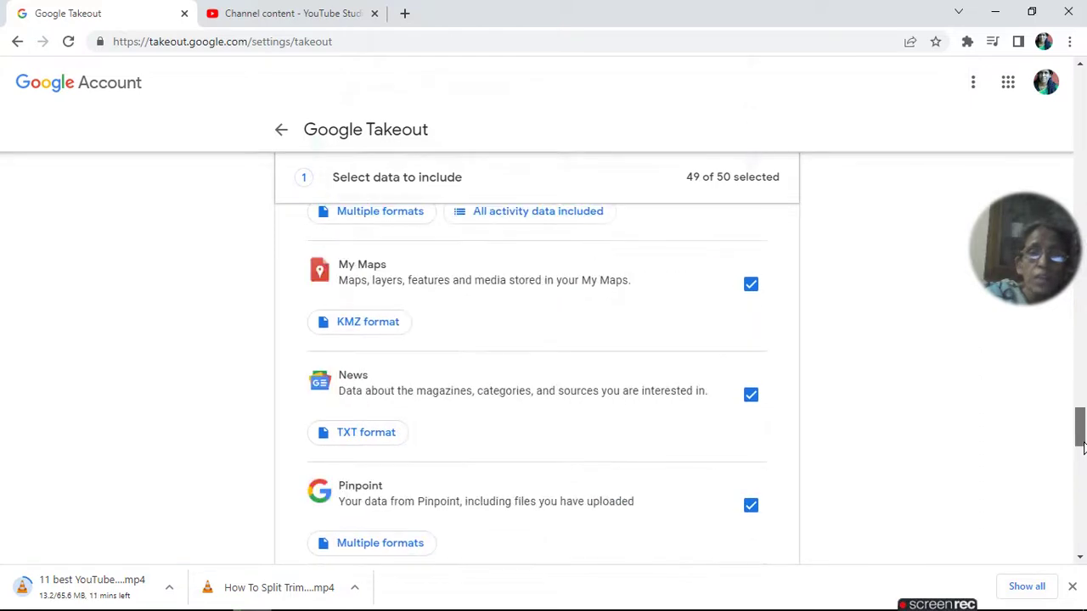
scroll(1083, 449, up, 20)
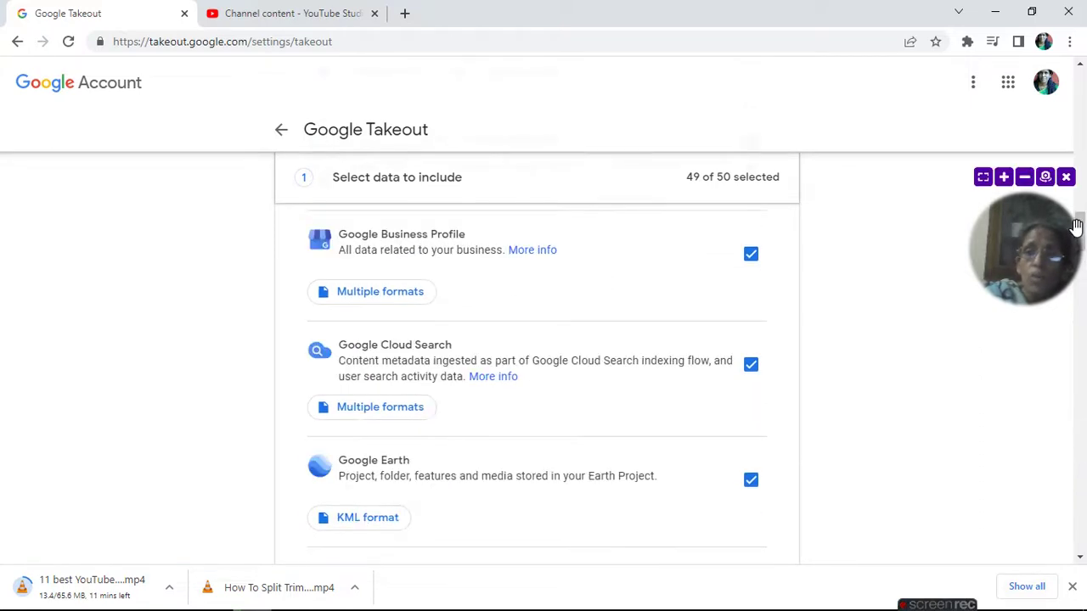
scroll(1081, 174, up, 10)
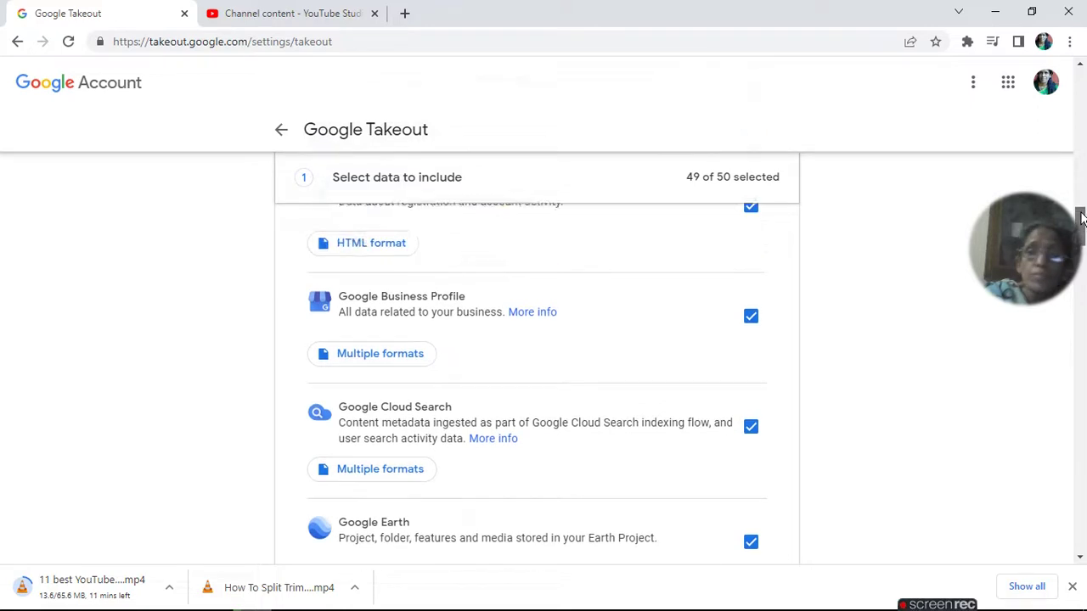
scroll(1082, 174, up, 10)
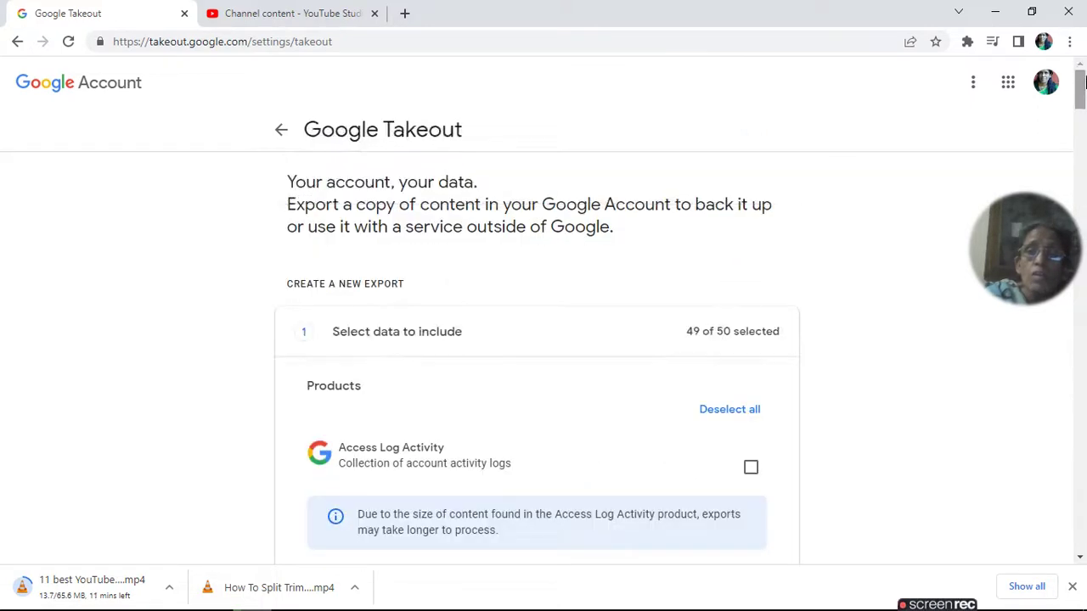
click(736, 410)
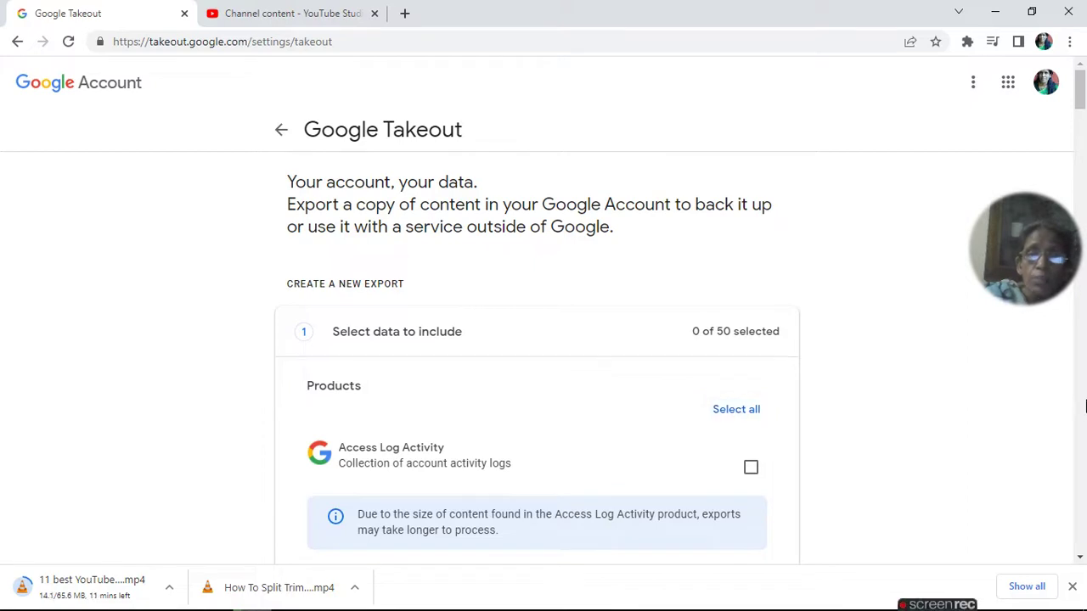
Include only YouTube and YouTube Music in the export.
scroll(1085, 437, down, 15)
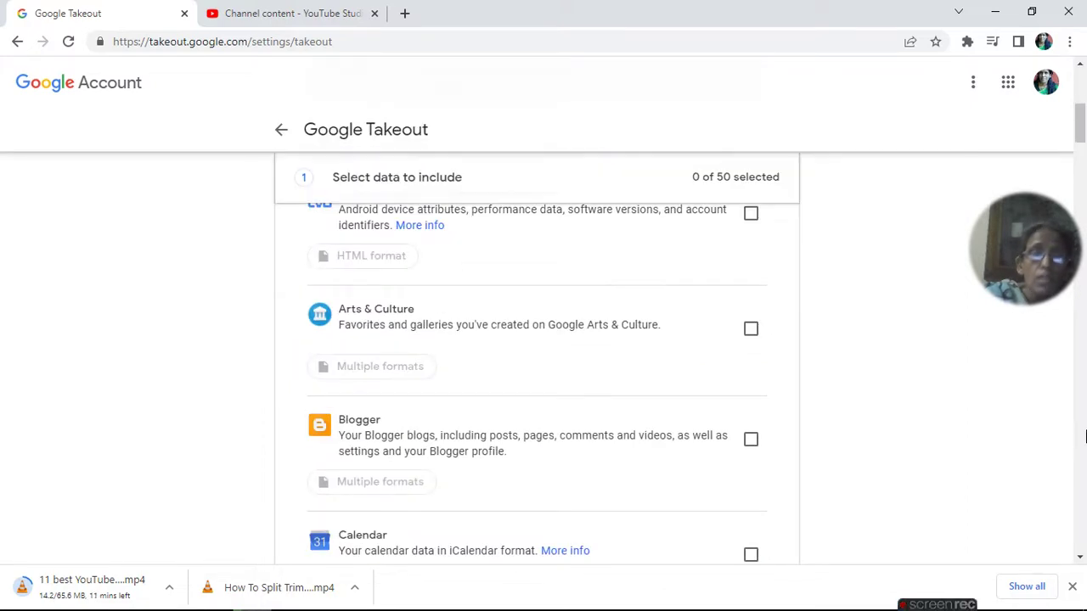
scroll(1085, 437, down, 15)
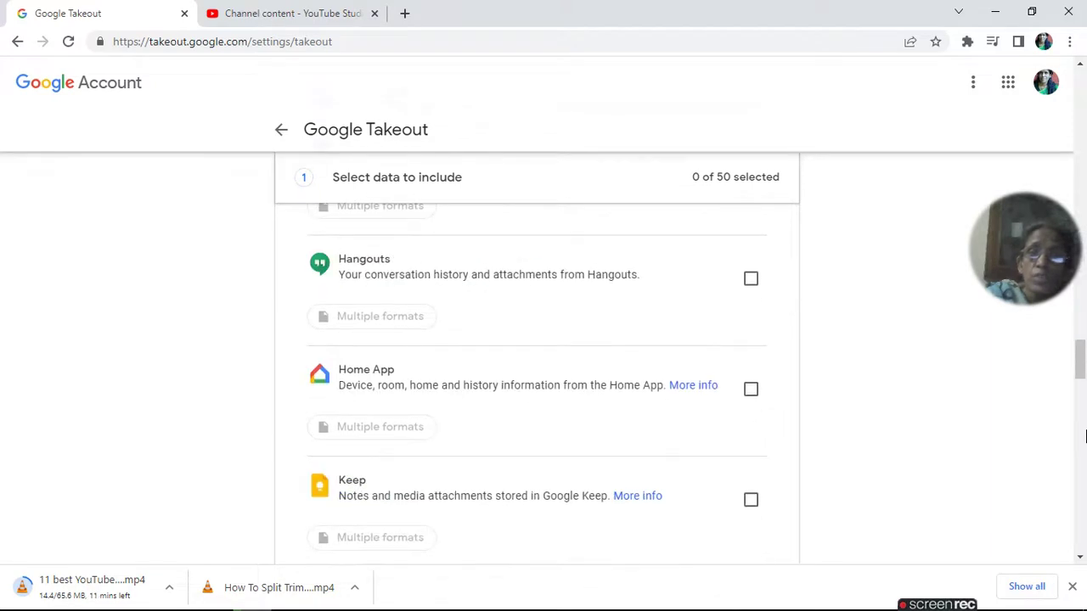
scroll(1082, 472, down, 10)
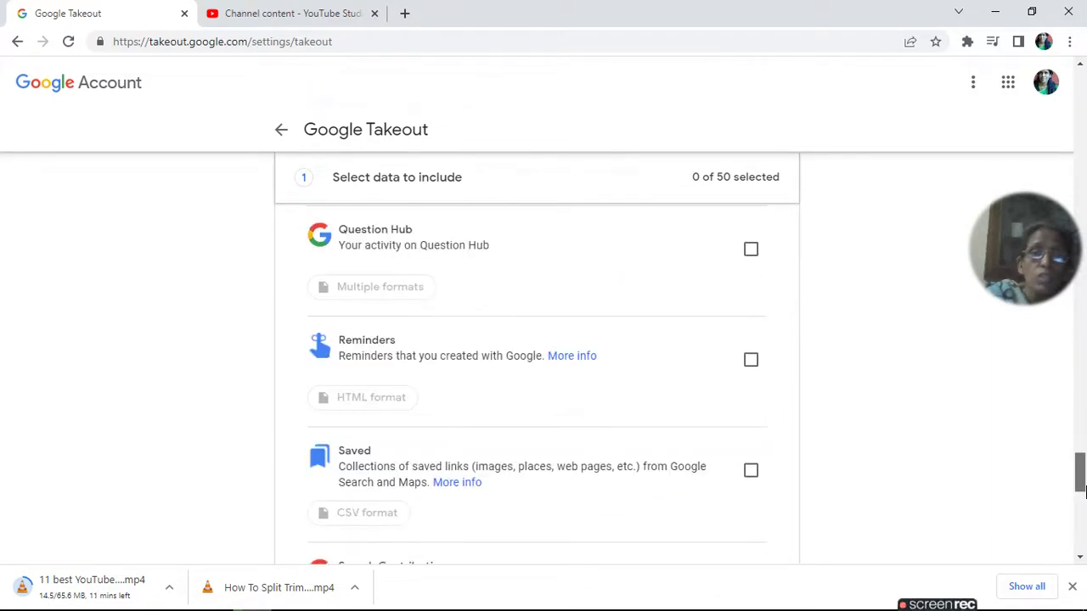
drag(1082, 490, 1082, 537)
click(752, 429)
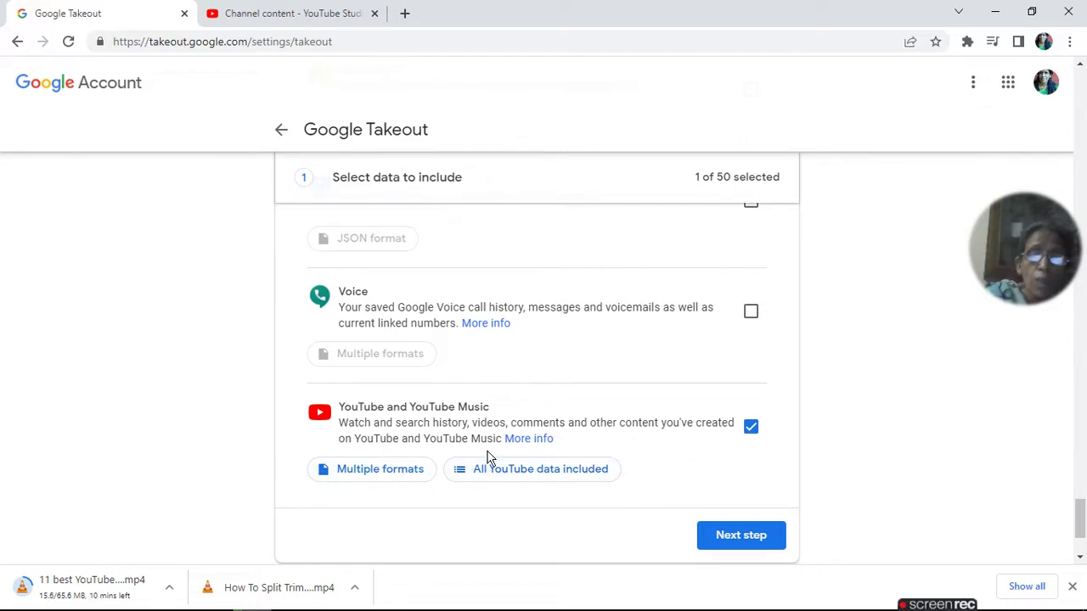
Limit the YouTube and YouTube Music content options to playlists only and accept the selection.
click(497, 477)
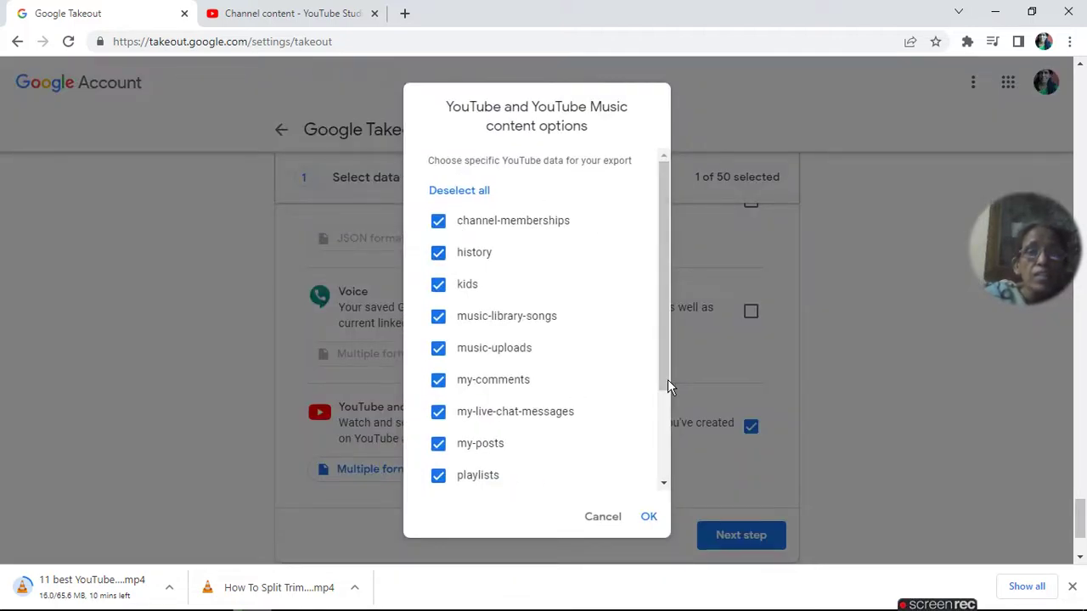
click(455, 191)
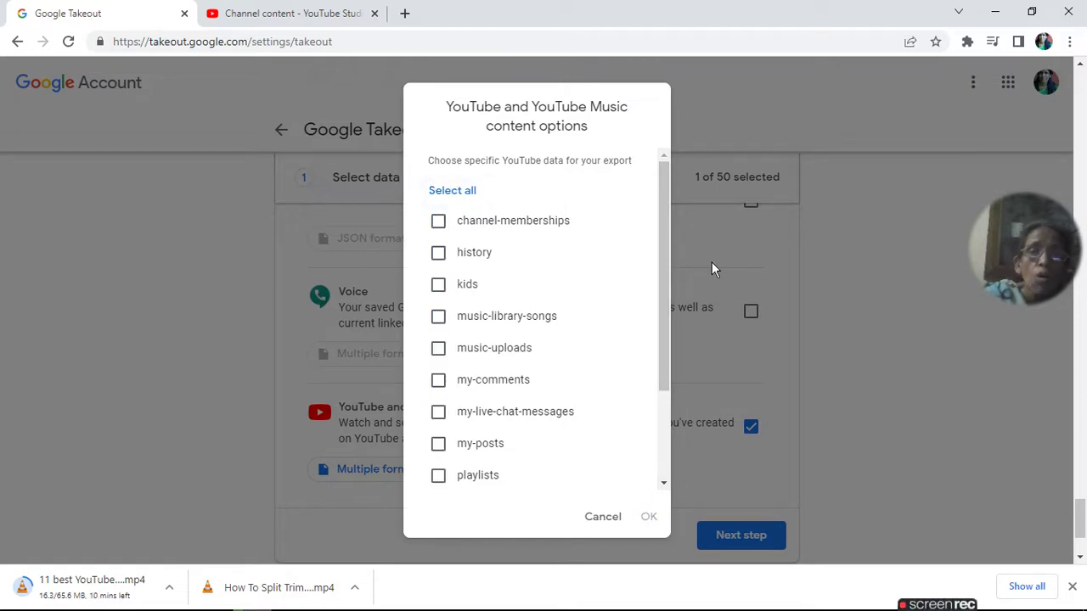
scroll(661, 371, down, 3)
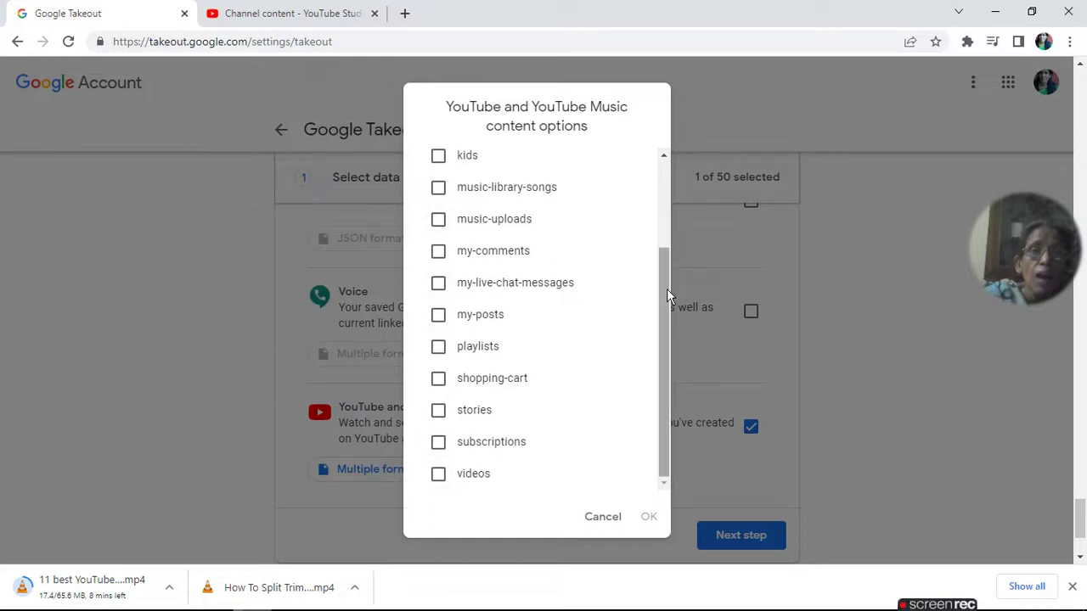
drag(664, 297, 665, 163)
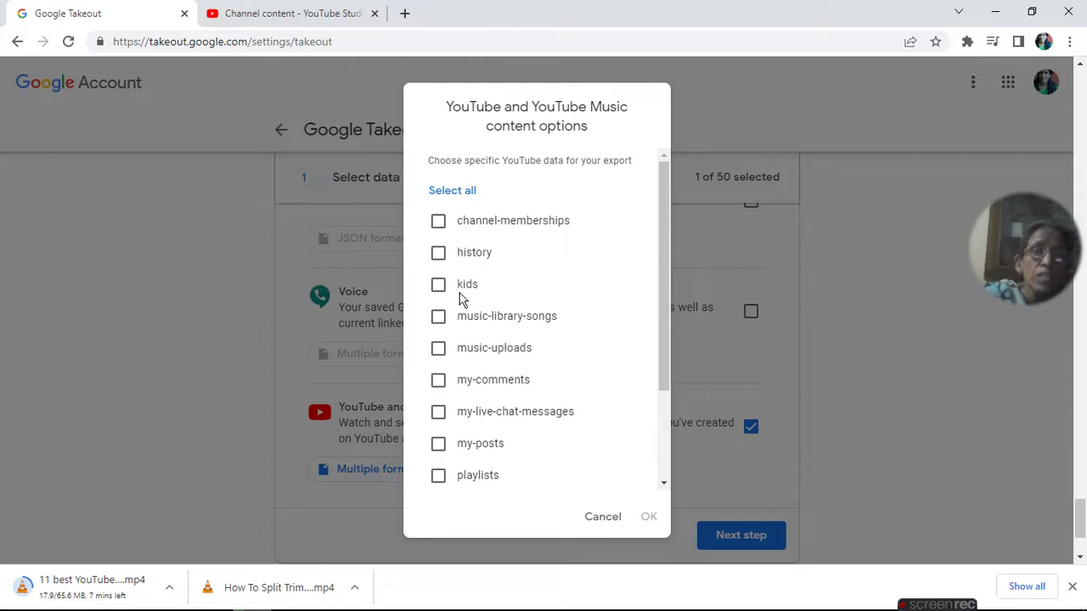
drag(660, 387, 664, 467)
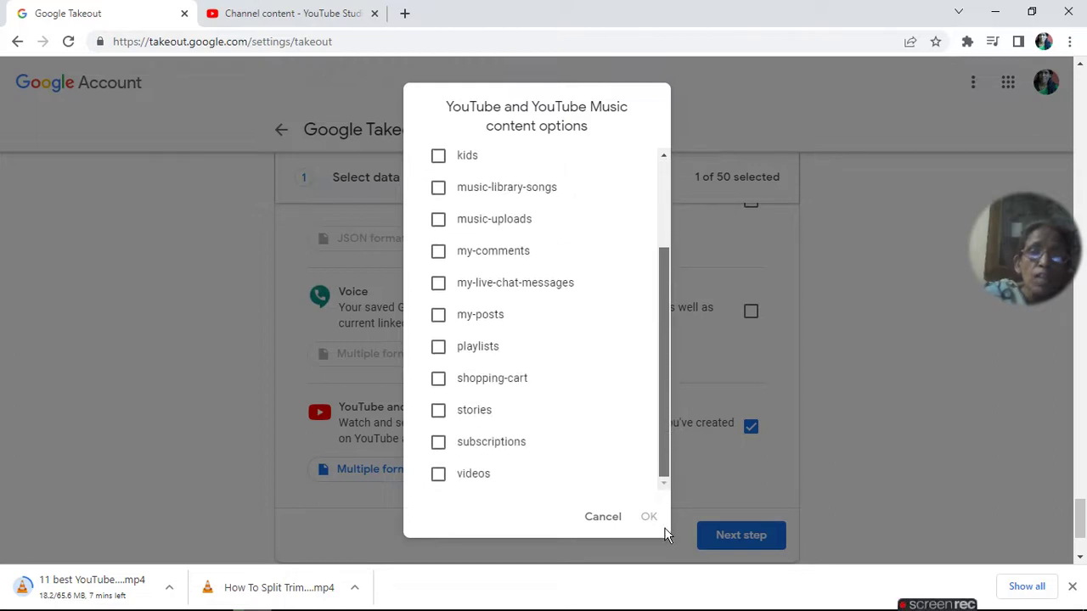
click(438, 478)
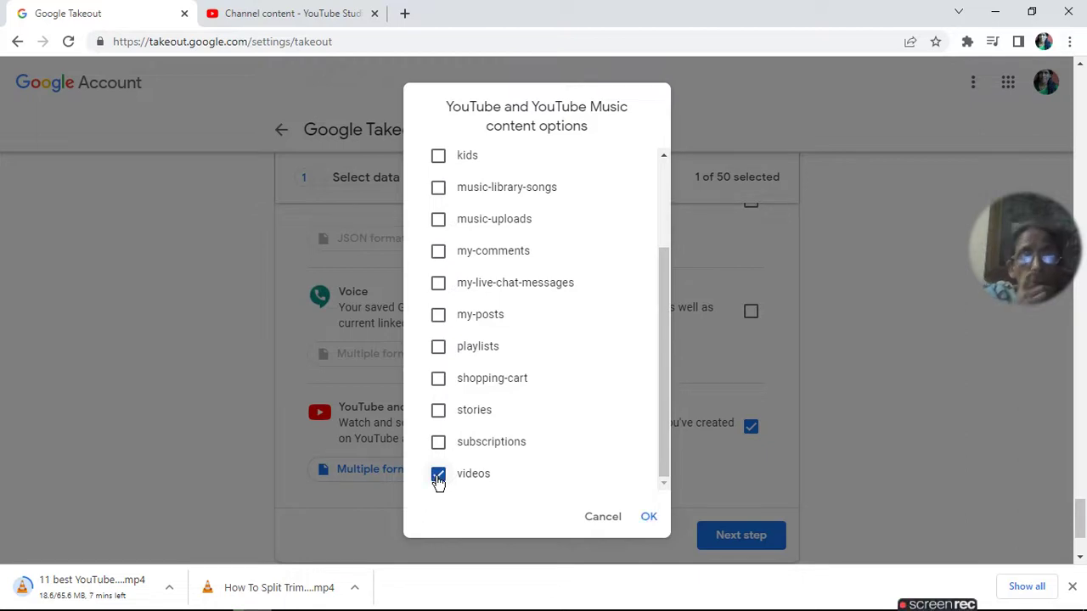
click(439, 477)
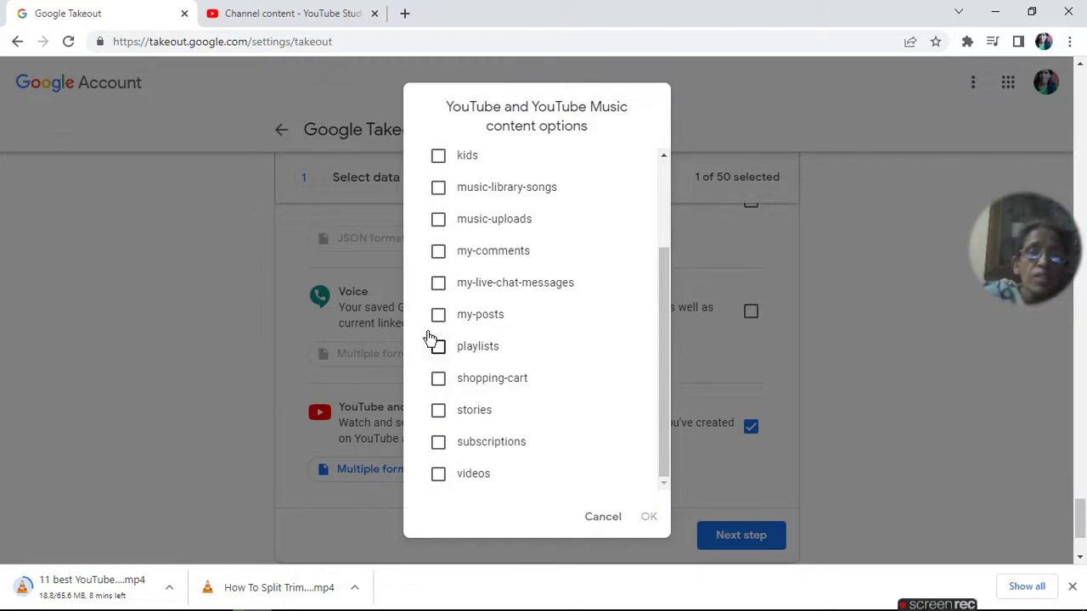
click(436, 349)
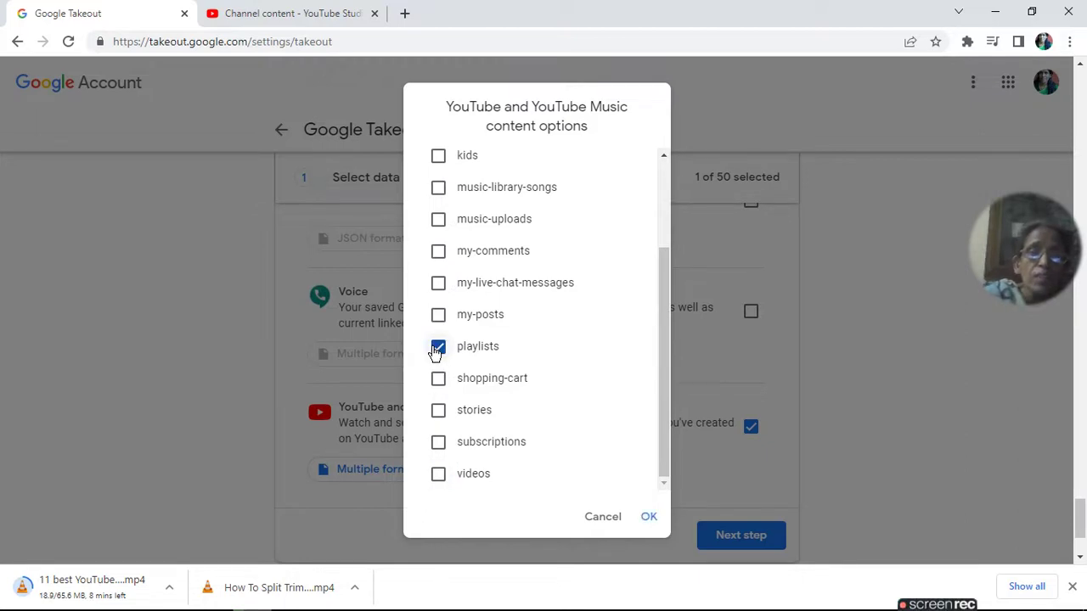
click(652, 519)
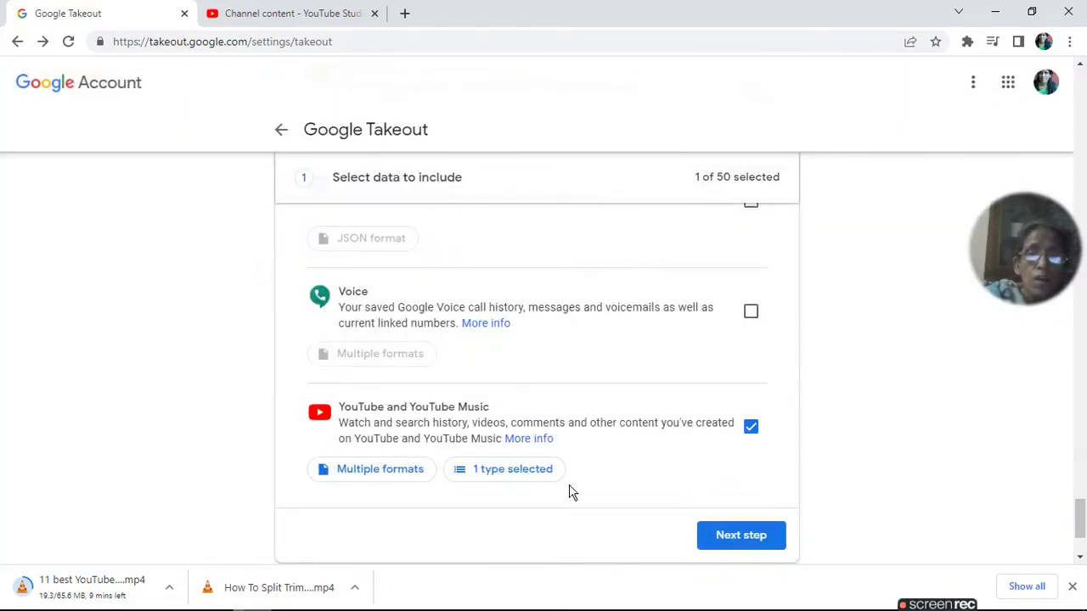
Proceed to the export's file type, frequency and destination settings and review them through to the file type and size.
click(759, 541)
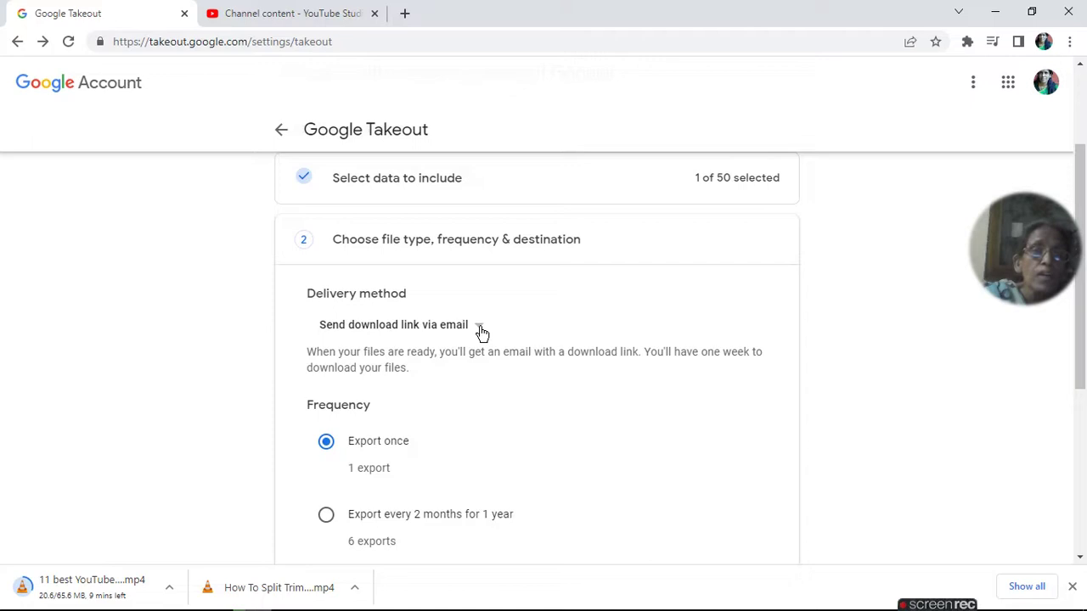
scroll(1084, 484, down, 4)
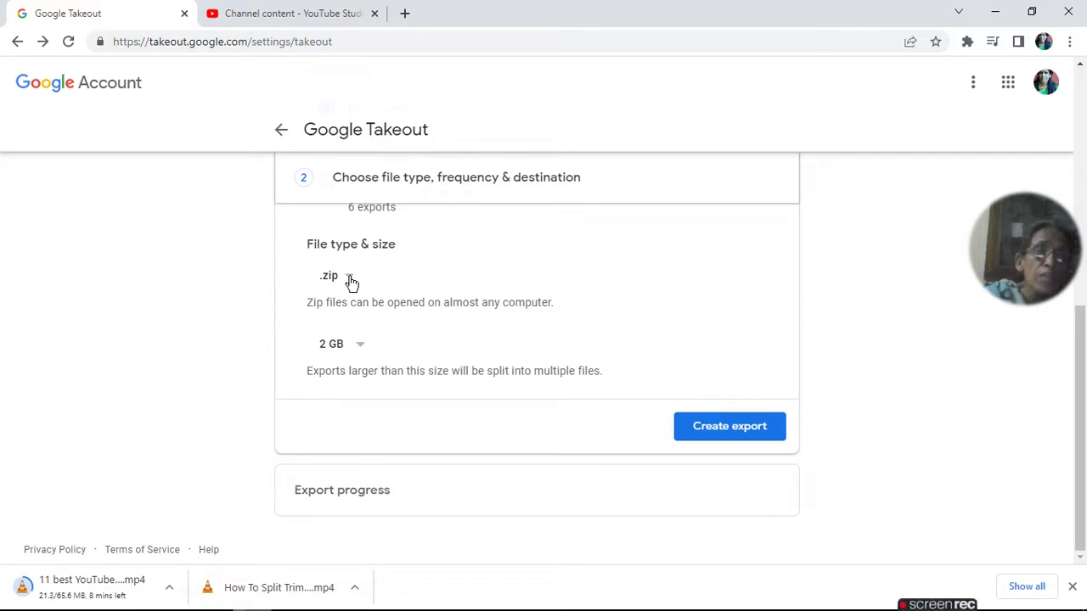
Review the maximum file size options offered for the playlist export.
click(358, 350)
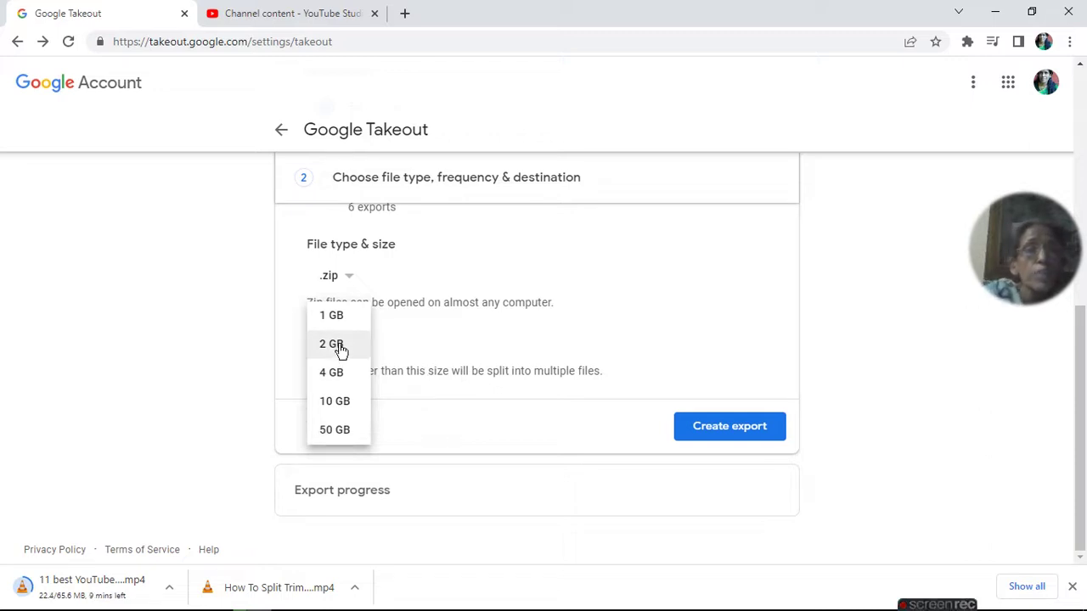
click(666, 349)
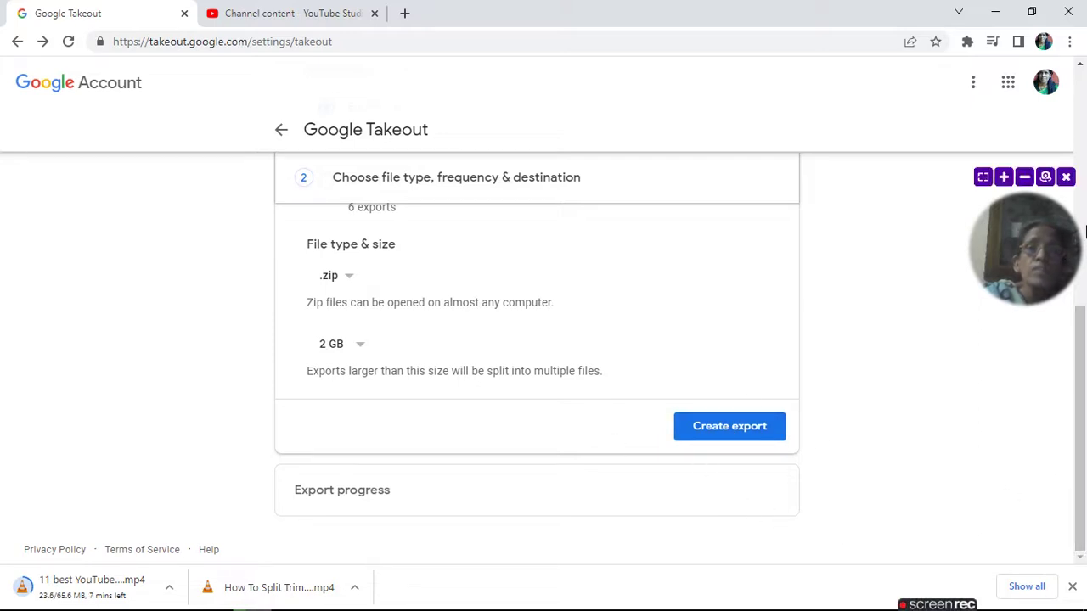
click(1084, 204)
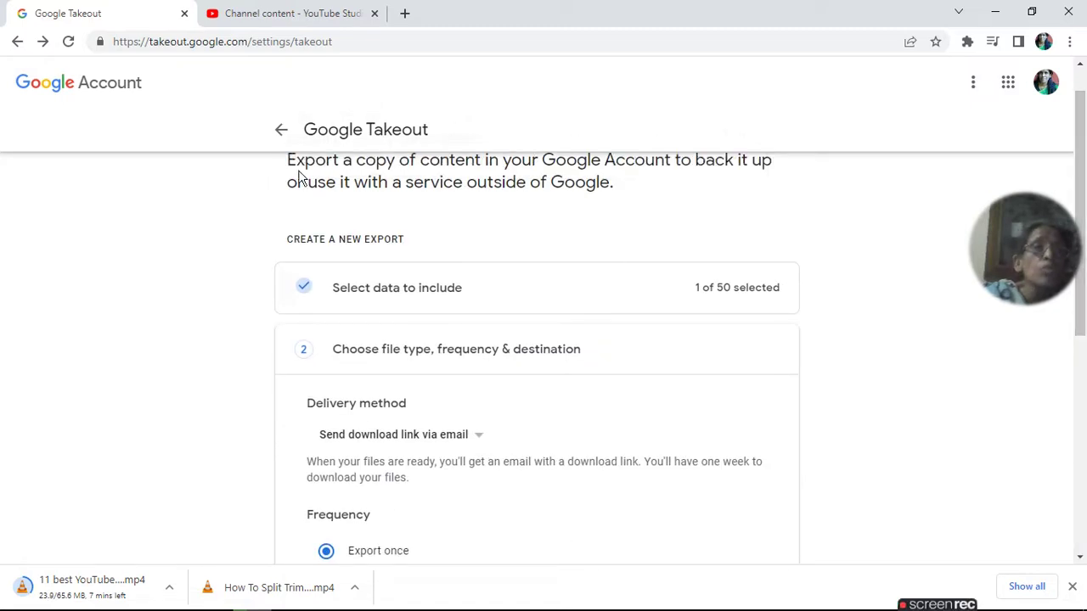
Leave the playlist export setup for the account's Data & privacy page and return to Google Takeout to start a new export.
click(279, 133)
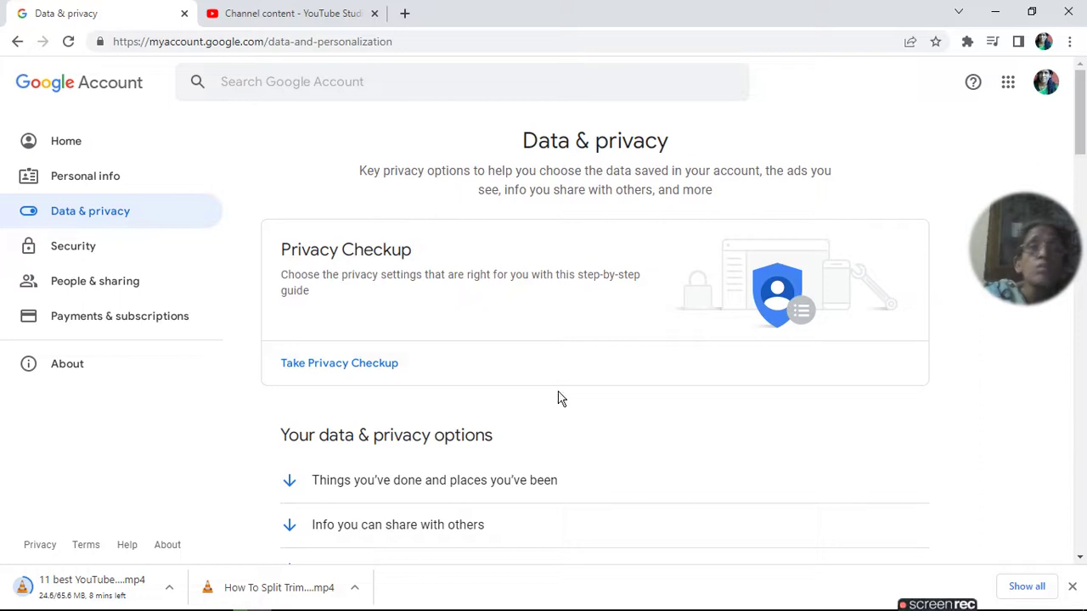
click(291, 13)
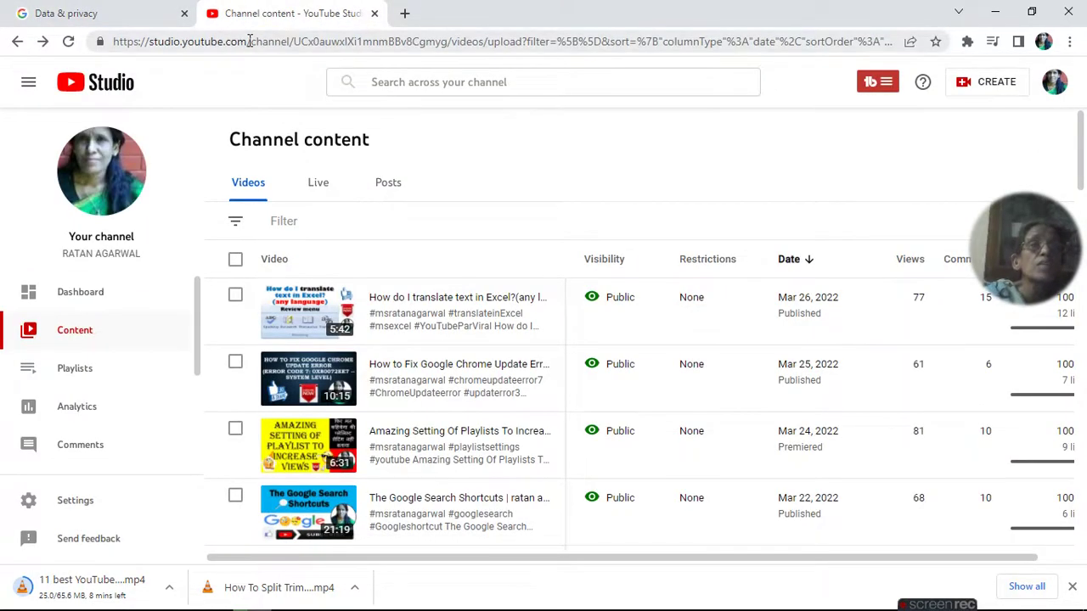
click(249, 41)
click(178, 18)
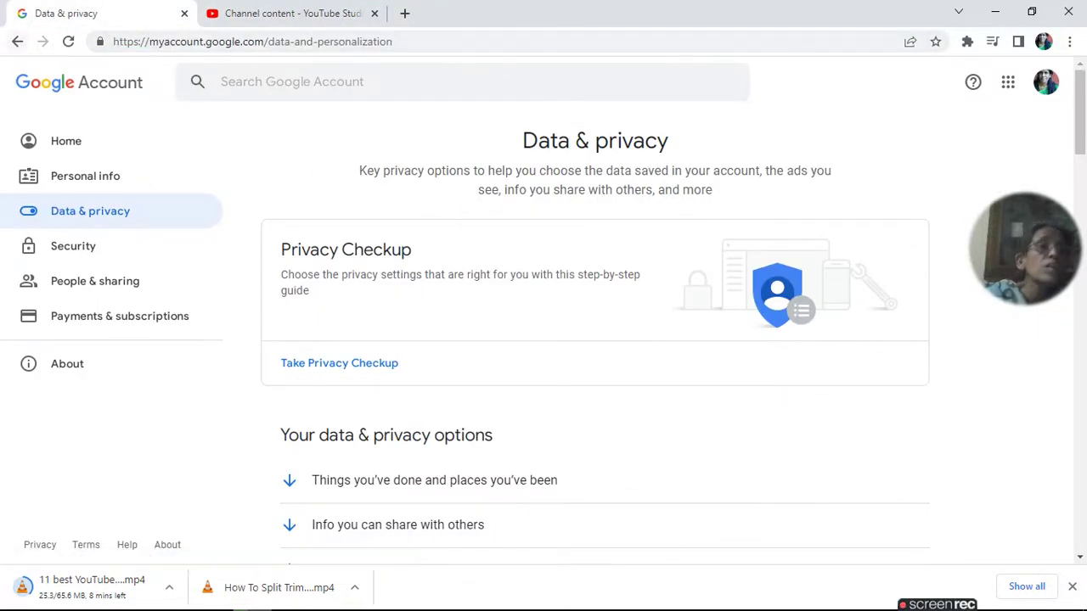
click(14, 42)
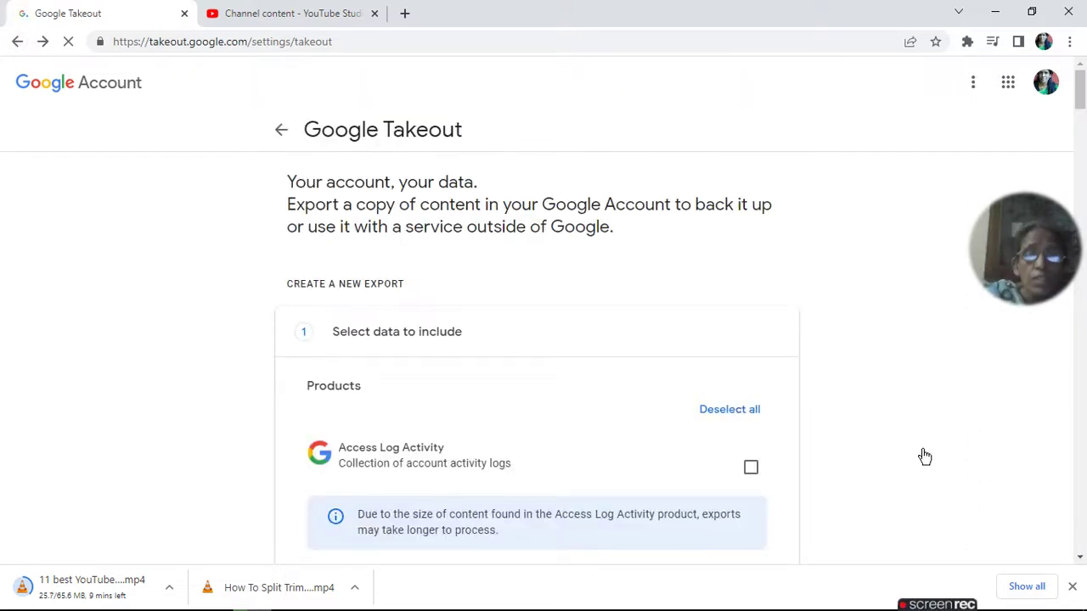
Deselect all products for the new Takeout export.
scroll(1085, 504, down, 5)
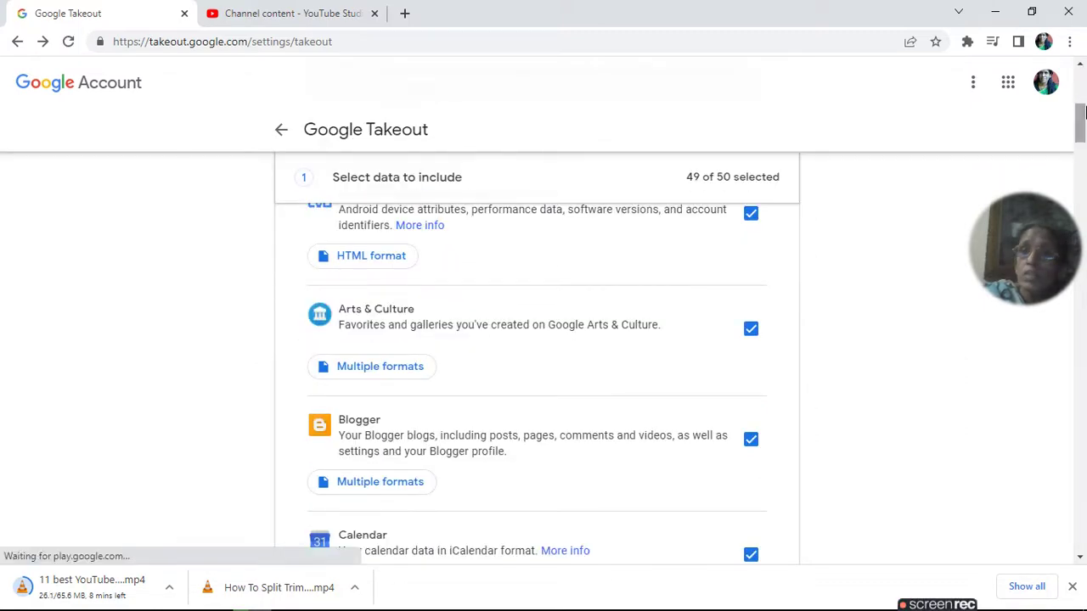
scroll(800, 276, up, 5)
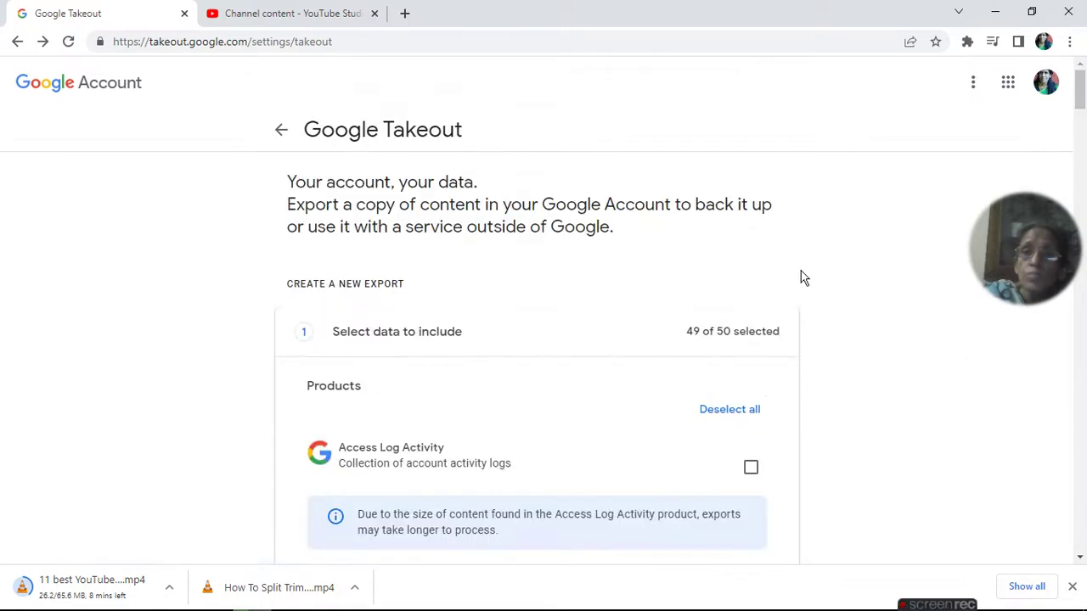
click(718, 414)
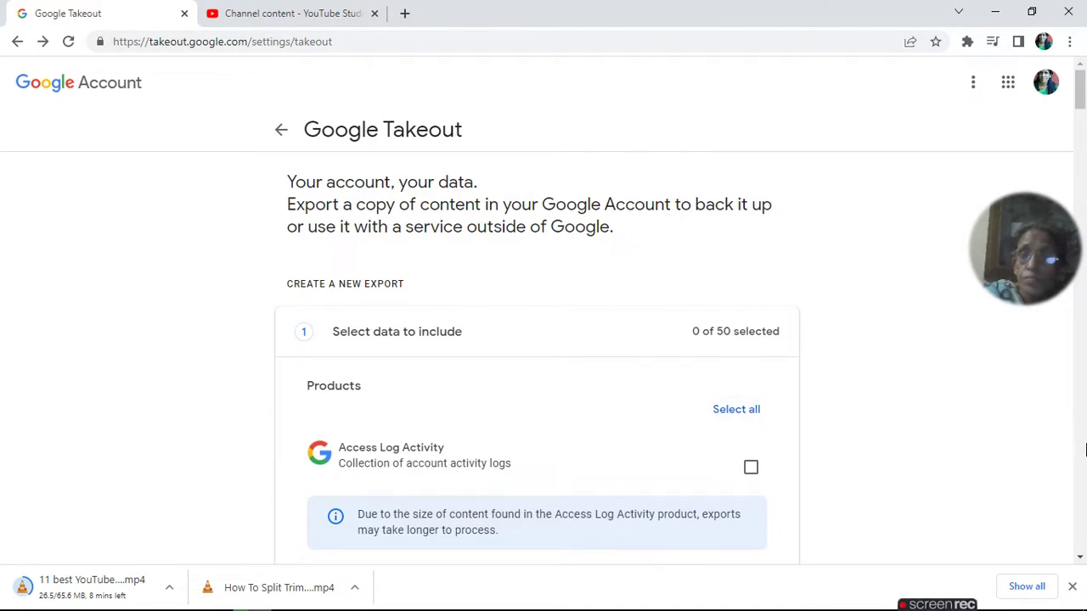
Include YouTube and YouTube Music as the only product in the new export.
scroll(1085, 450, down, 15)
scroll(1085, 454, down, 20)
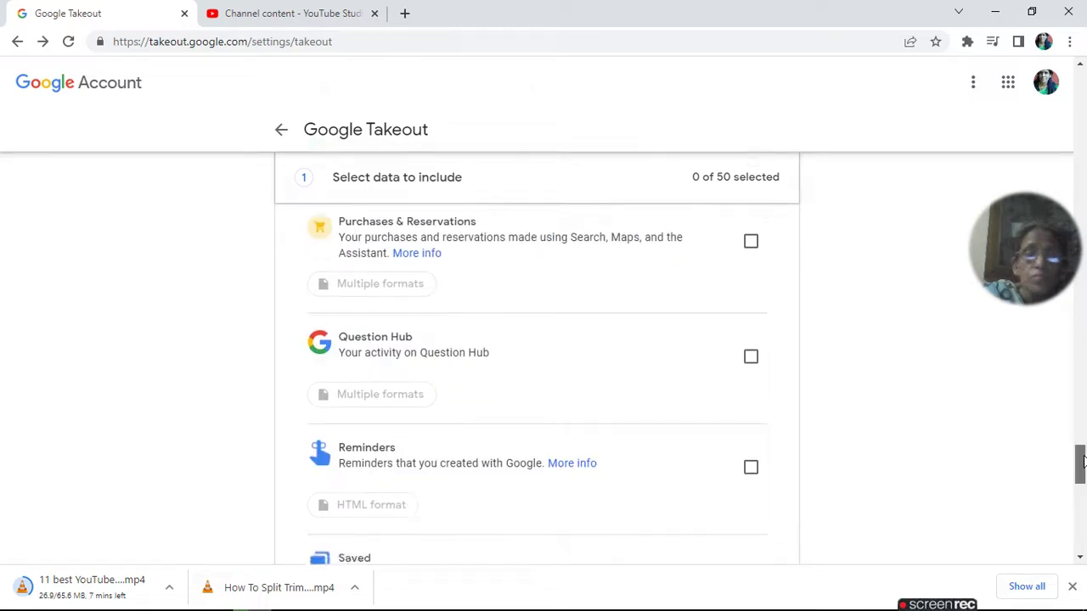
scroll(1083, 458, down, 15)
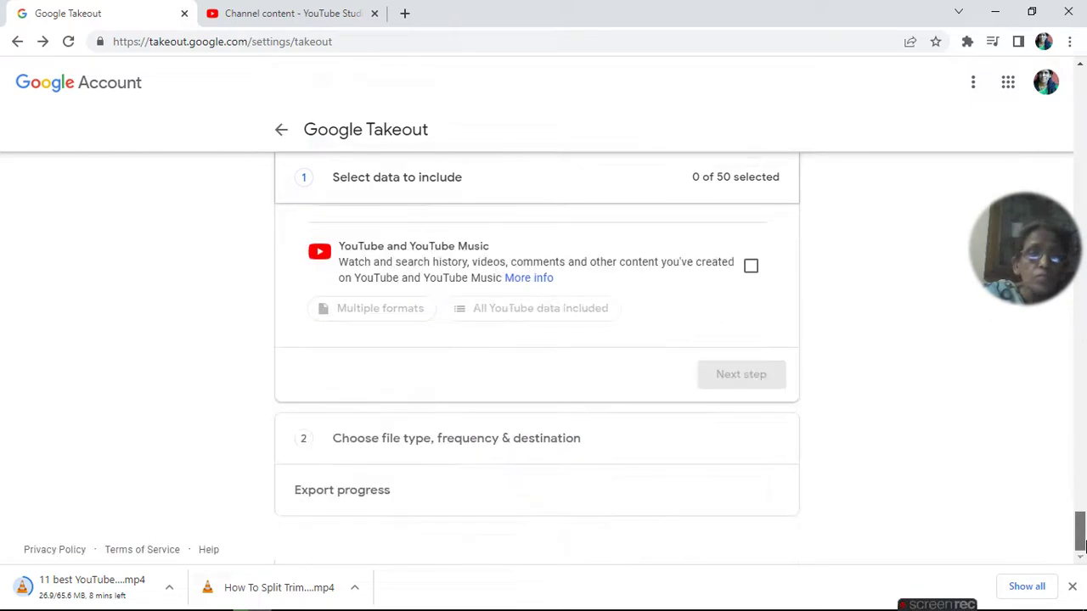
click(750, 266)
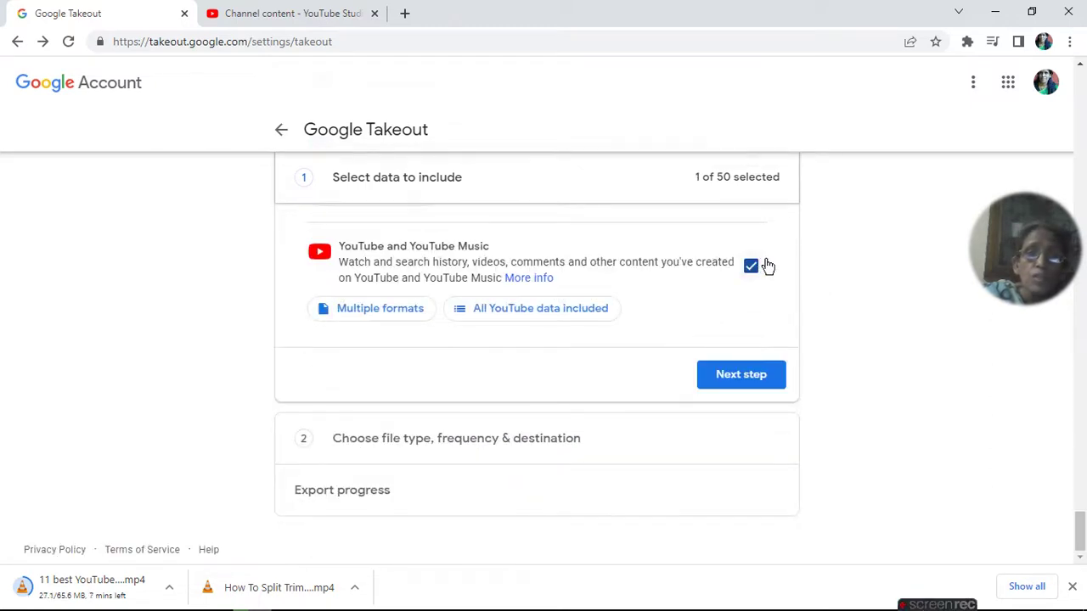
Limit the YouTube and YouTube Music content options to videos only and accept the selection.
click(503, 311)
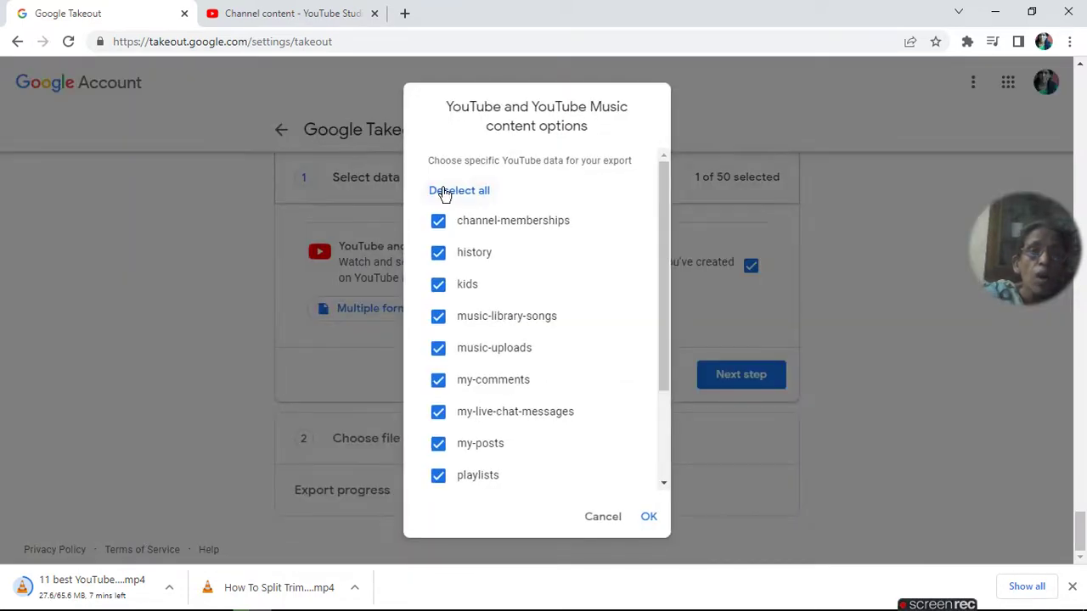
click(443, 195)
drag(664, 387, 662, 505)
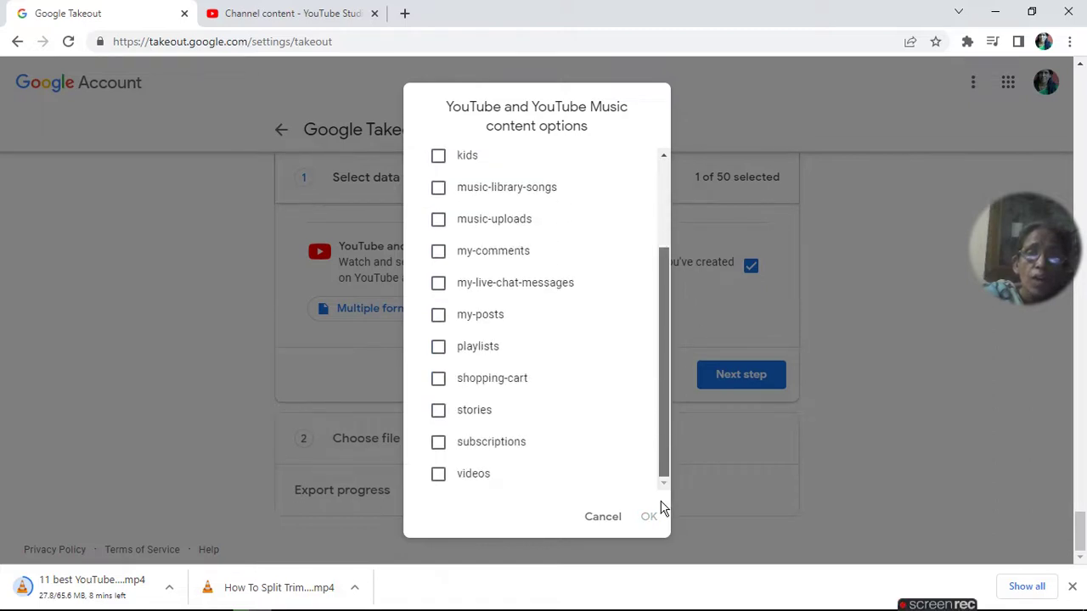
click(440, 475)
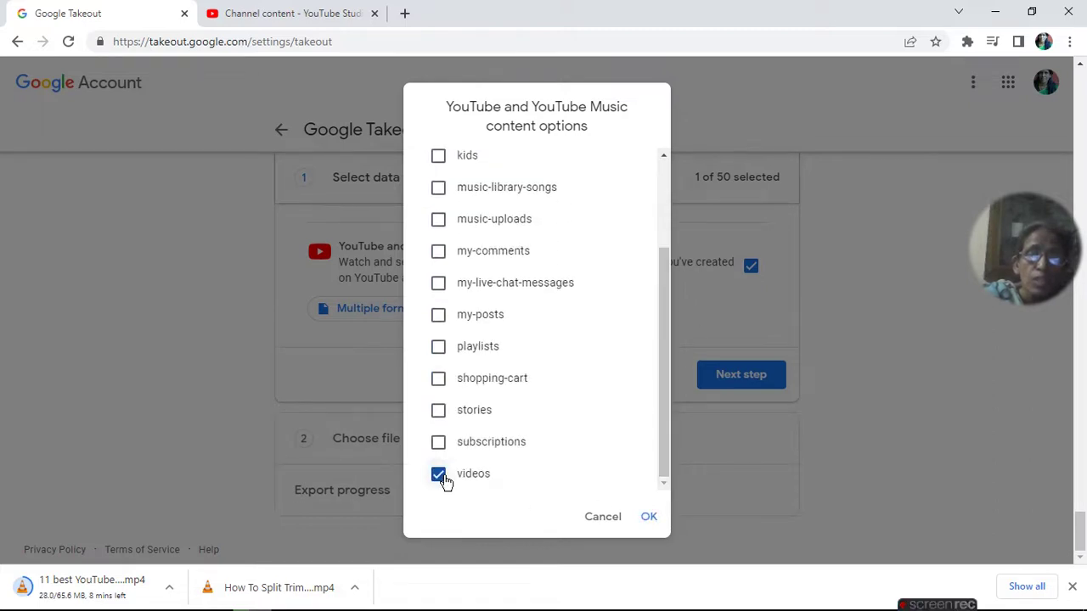
click(647, 515)
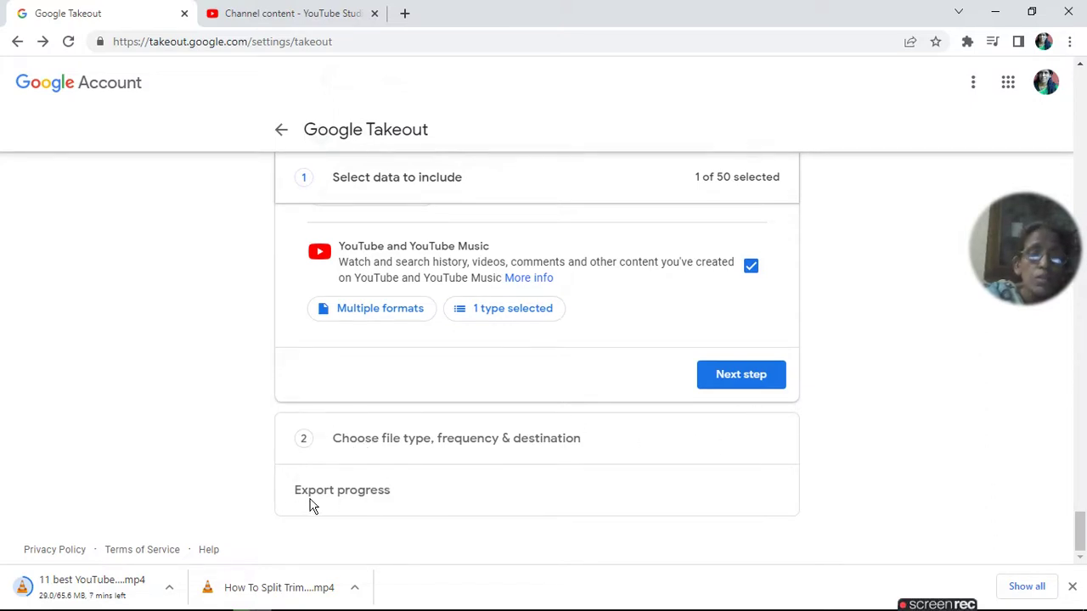
Proceed to the export's file type, frequency and destination settings and review the delivery methods, keeping the download link via email.
click(755, 379)
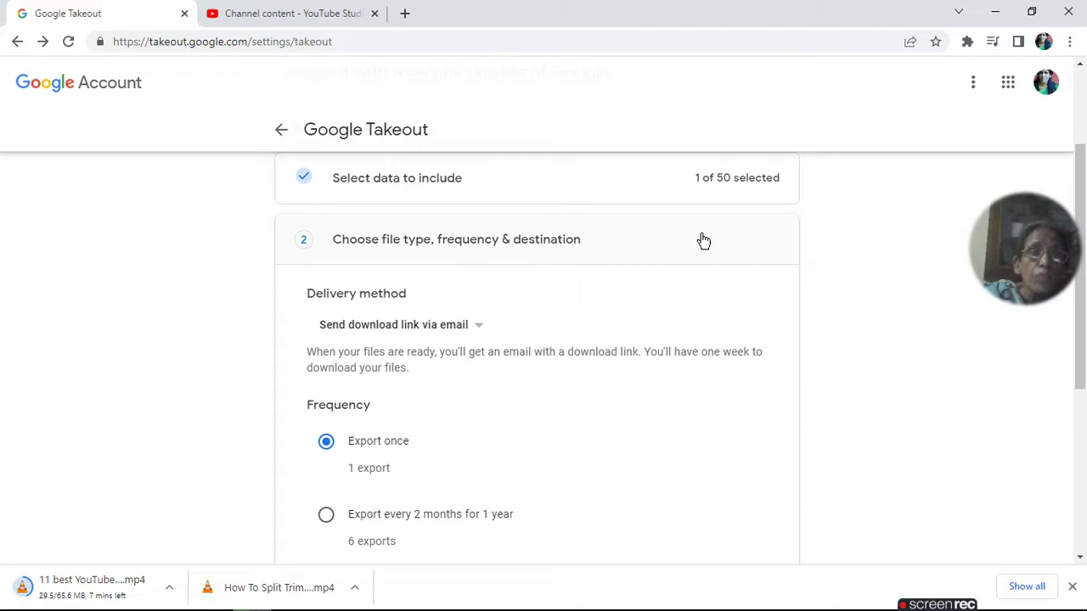
click(478, 328)
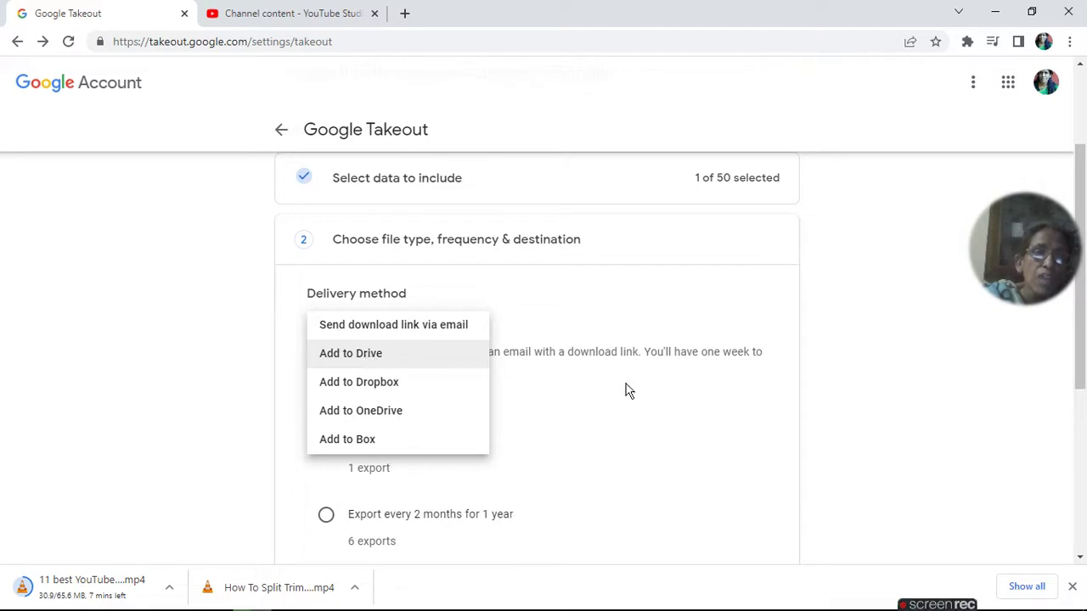
click(673, 406)
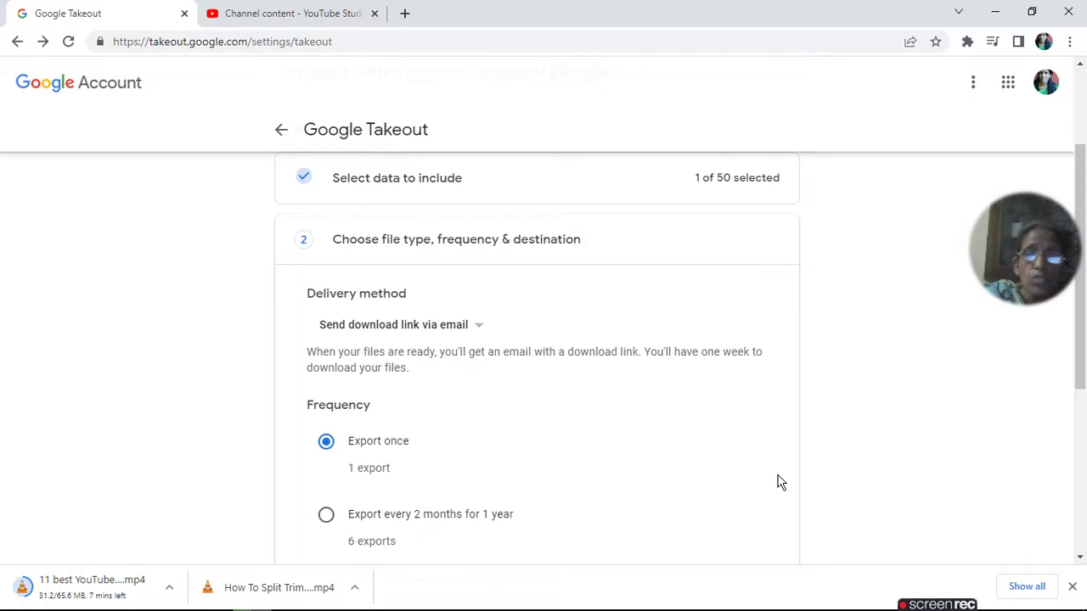
Choose 2 GB as the export's maximum file size and .zip as its file type.
click(1085, 513)
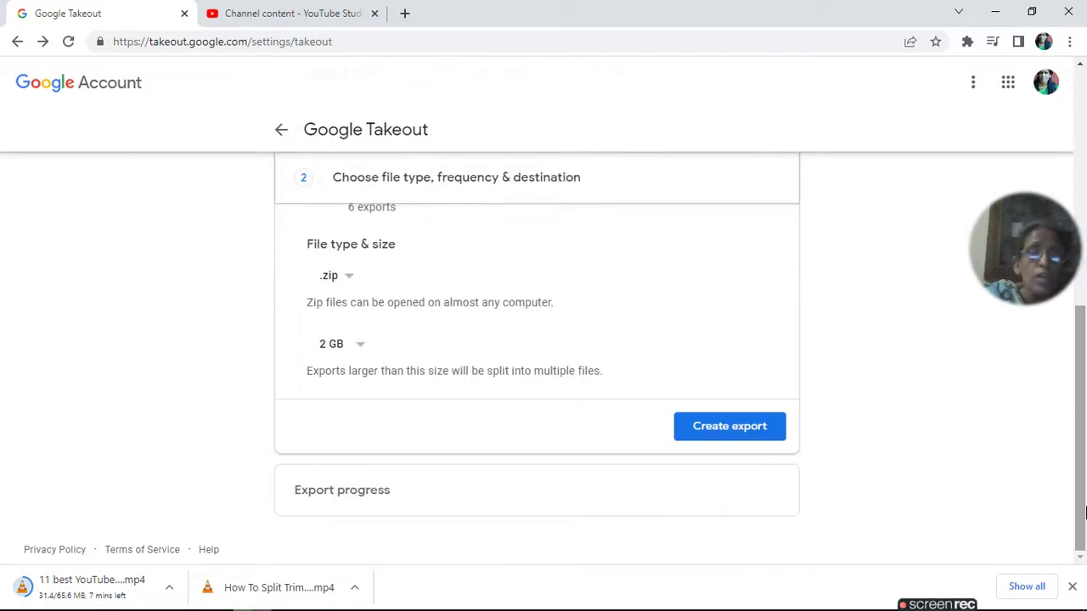
scroll(1083, 338, up, 1)
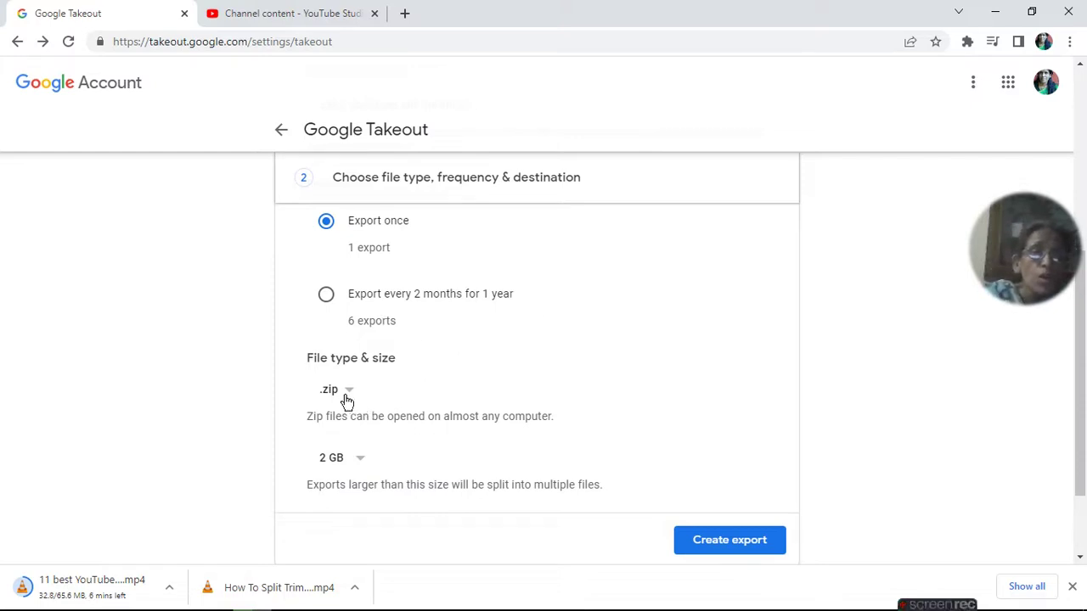
click(365, 459)
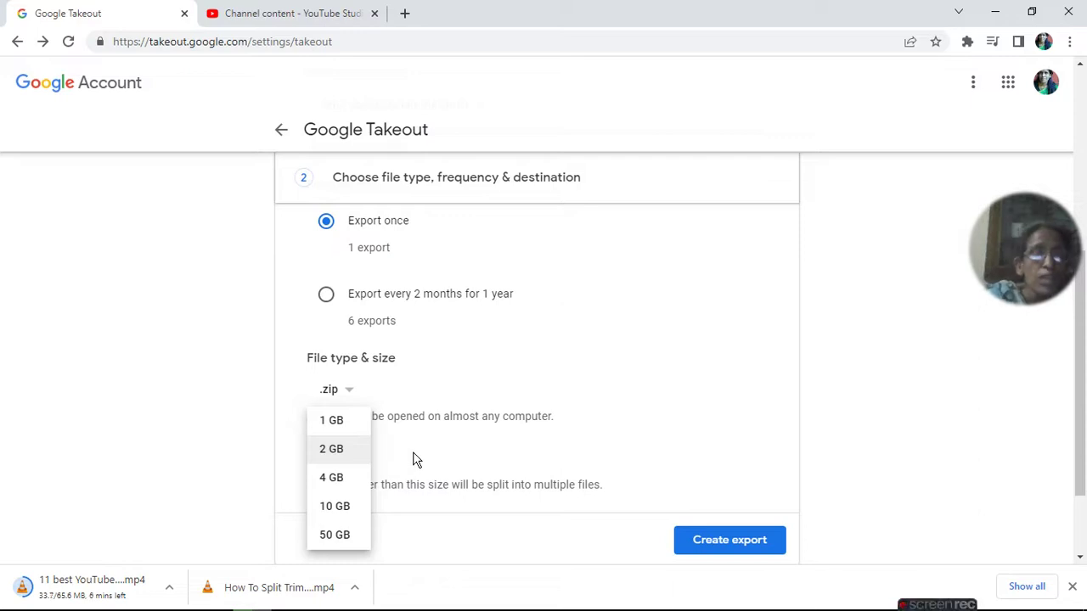
click(331, 453)
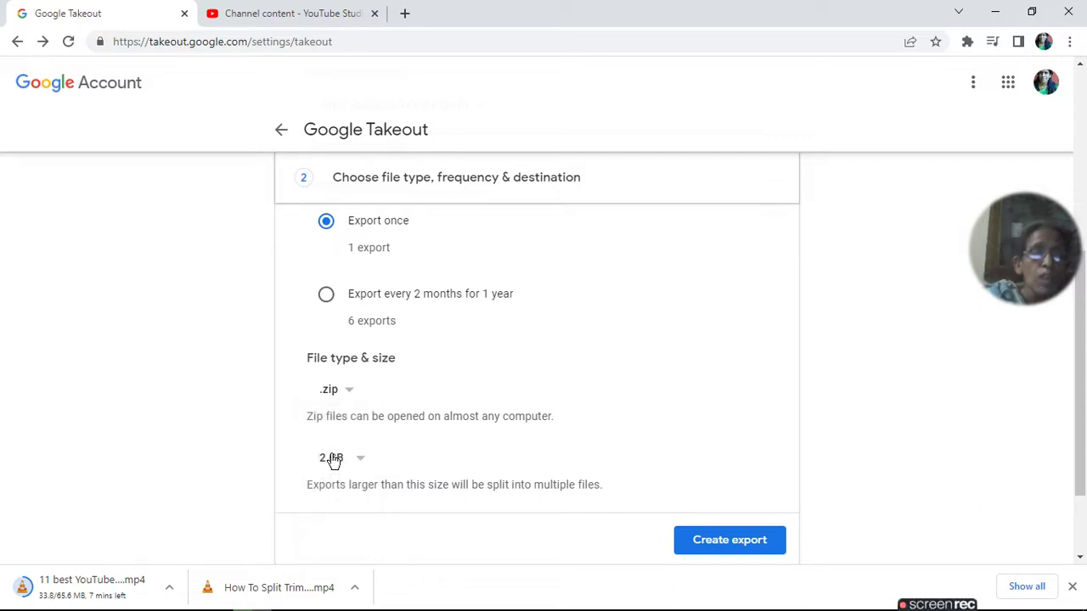
click(349, 395)
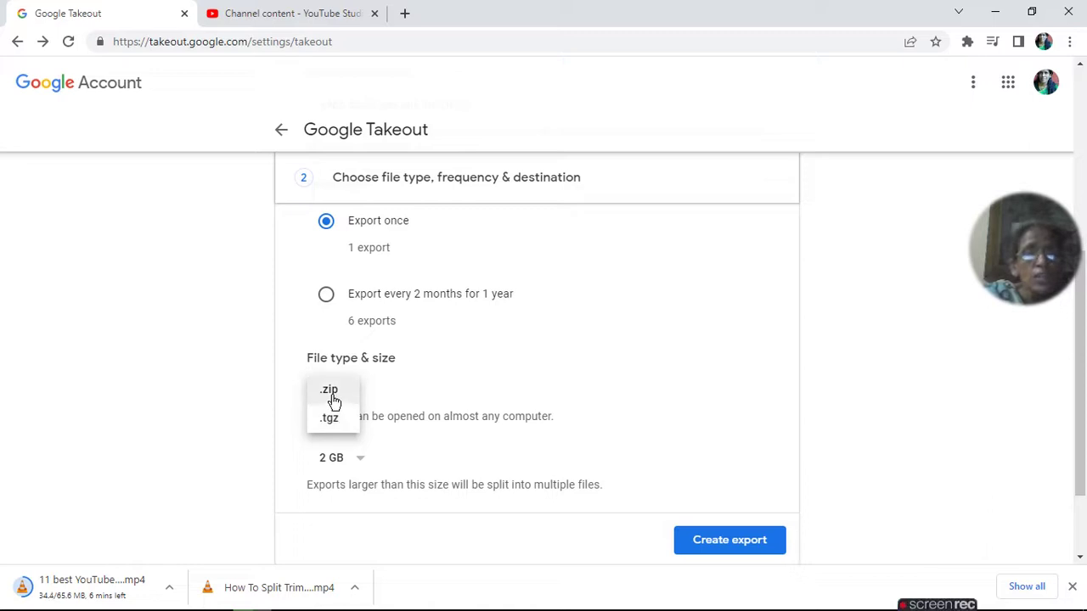
click(332, 399)
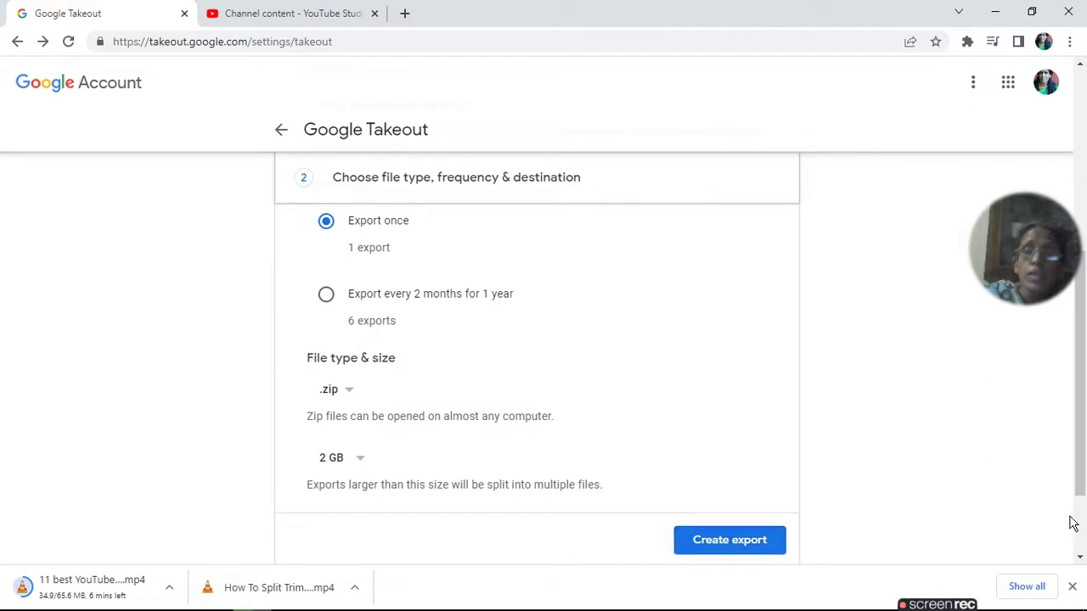
Review the video export's settings from the delivery method and frequency through to the file type and size.
scroll(1078, 524, down, 3)
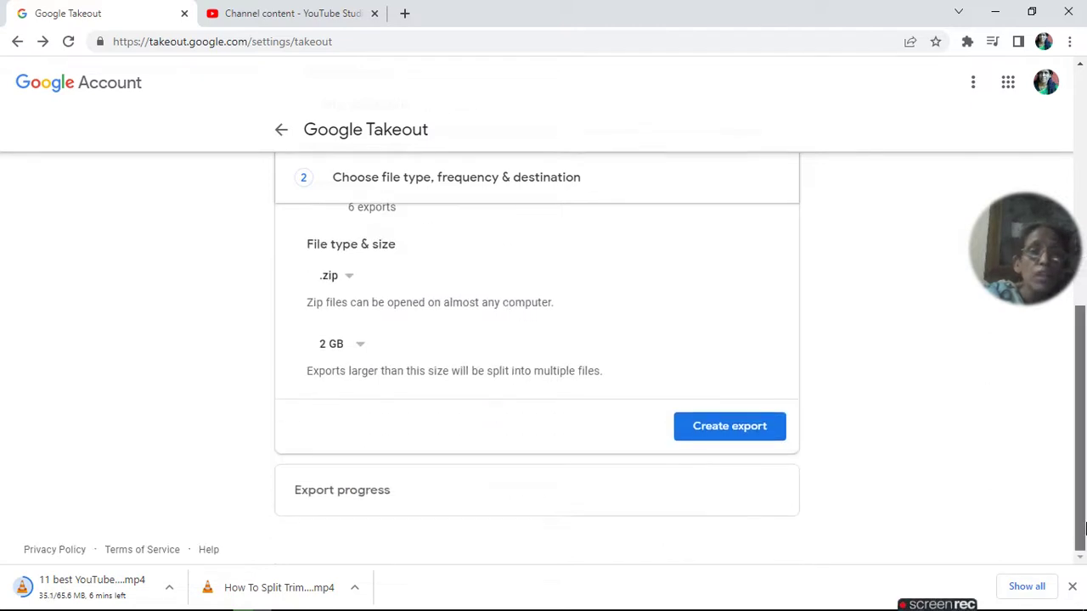
mouse_move(312, 580)
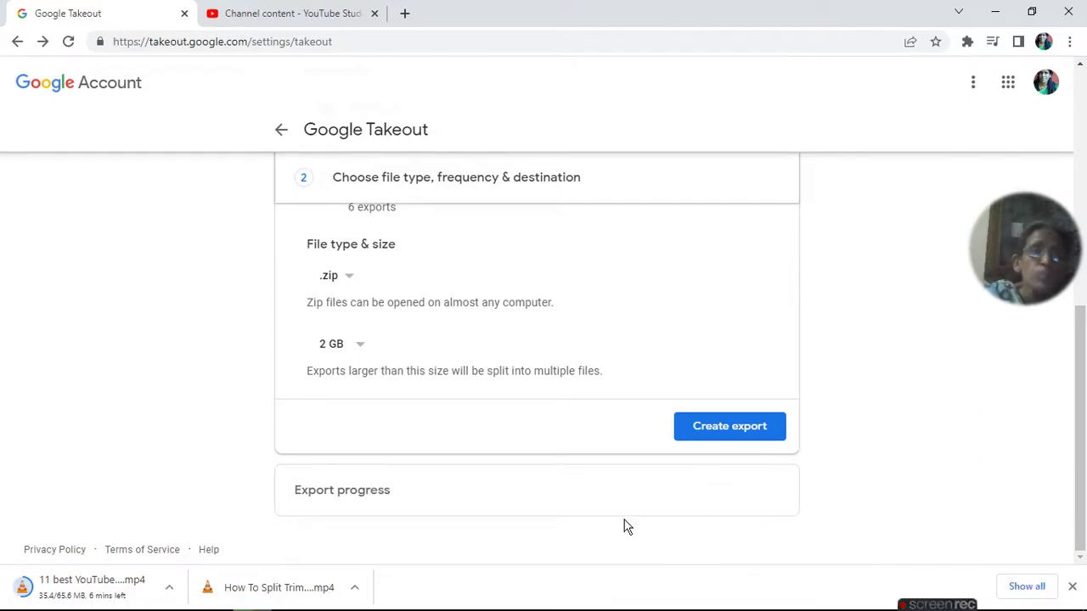
drag(1081, 388, 1083, 173)
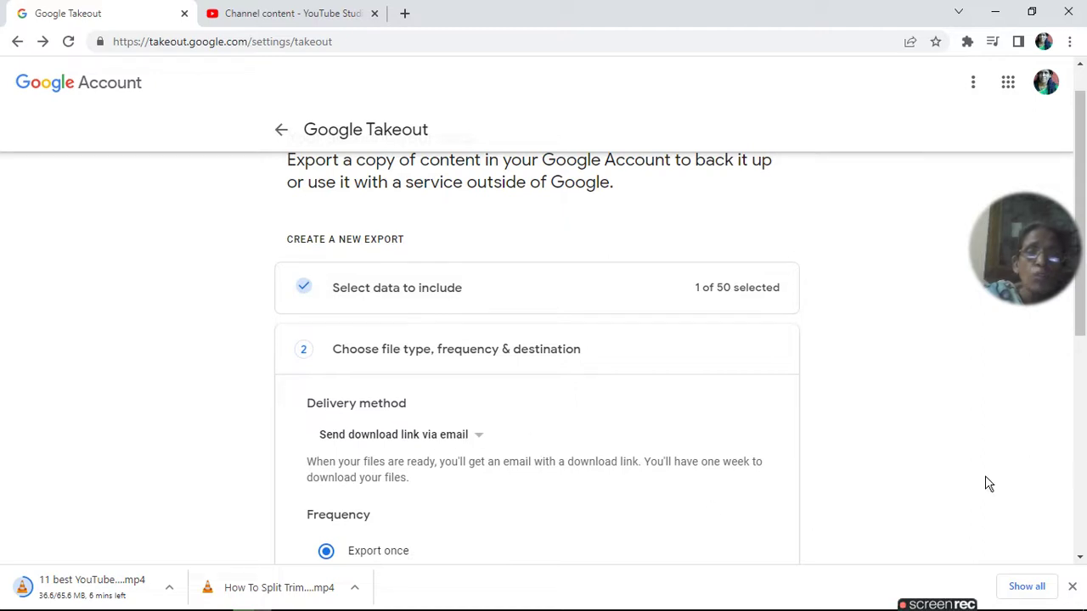
scroll(1084, 479, down, 5)
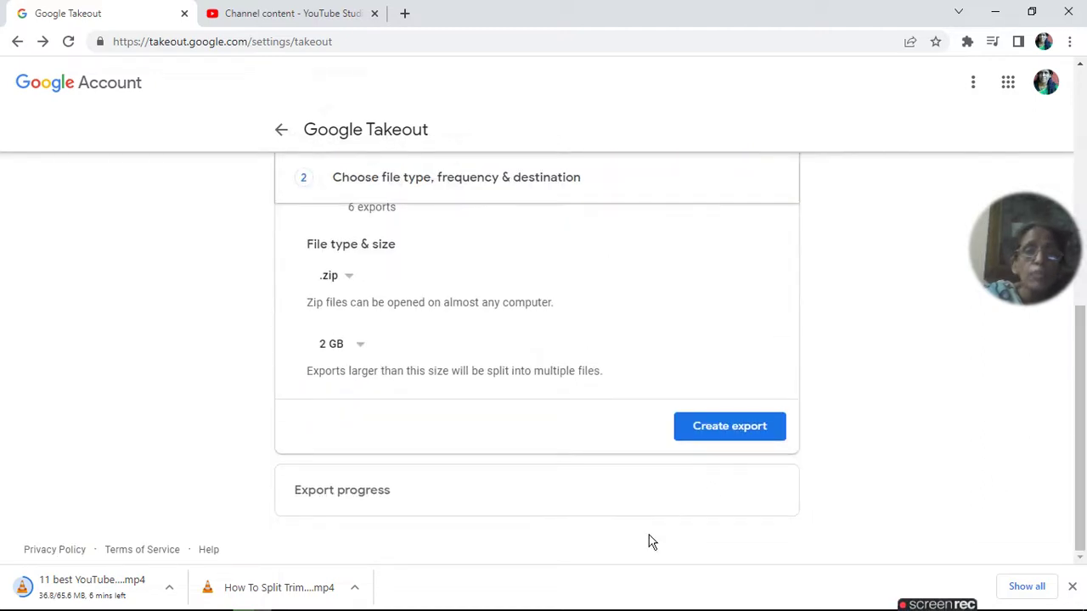
click(744, 435)
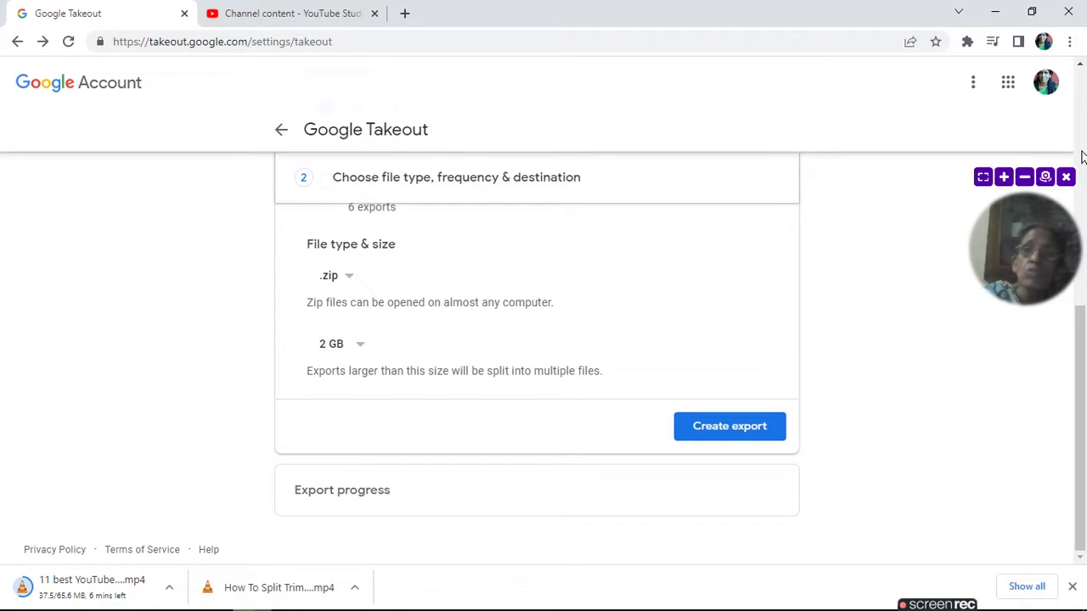
scroll(1082, 151, up, 5)
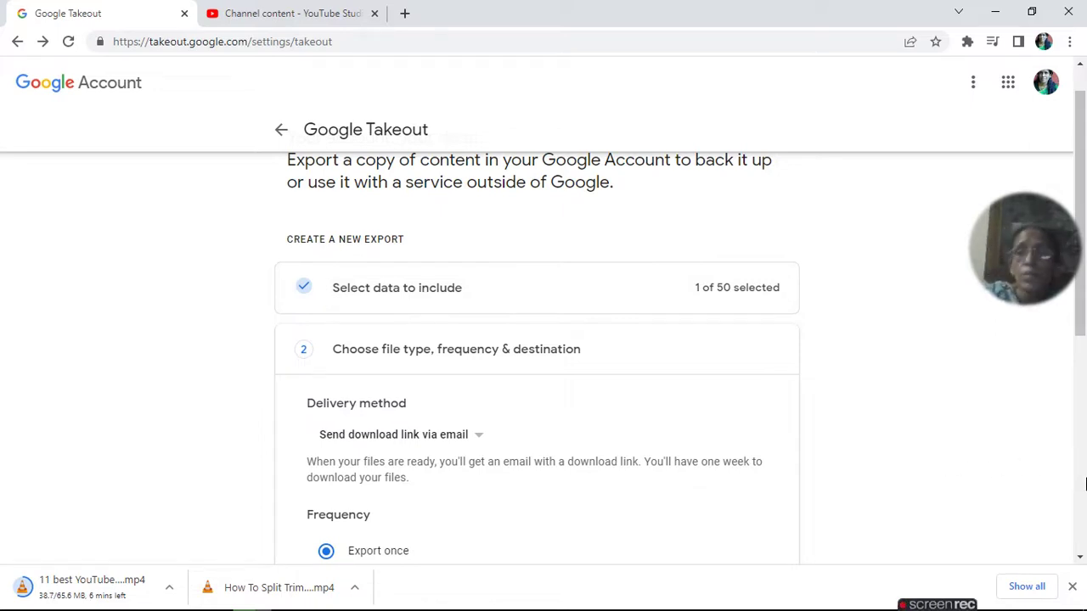
scroll(1085, 484, down, 5)
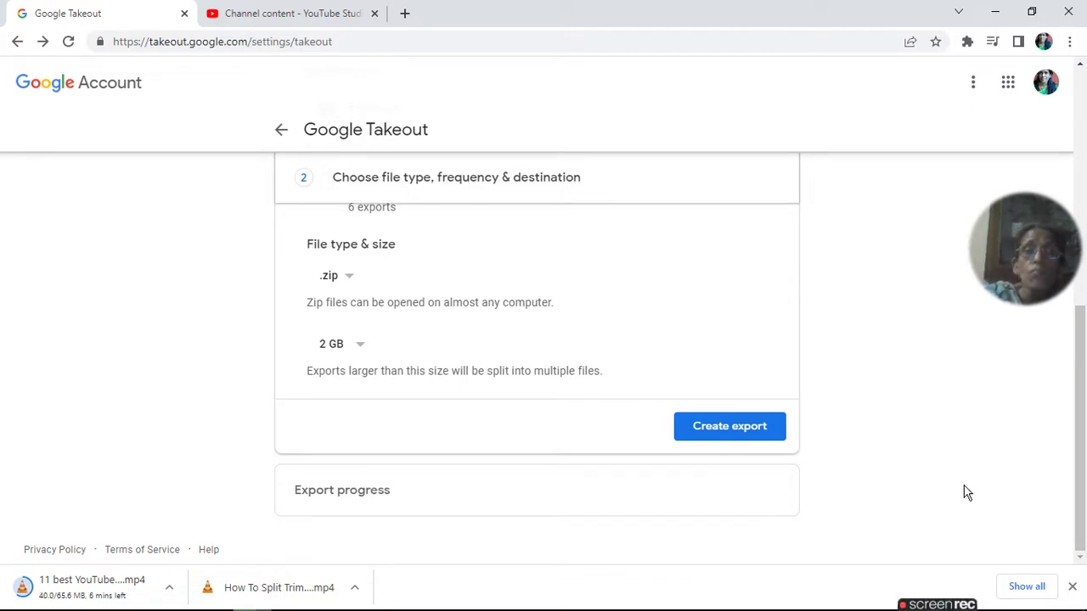
mouse_move(940, 606)
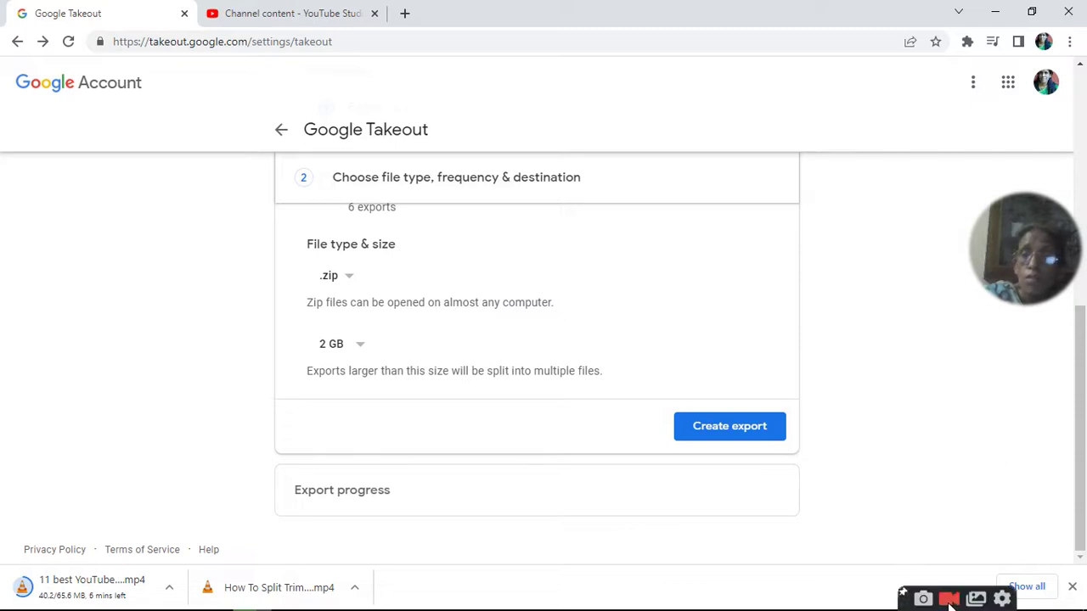